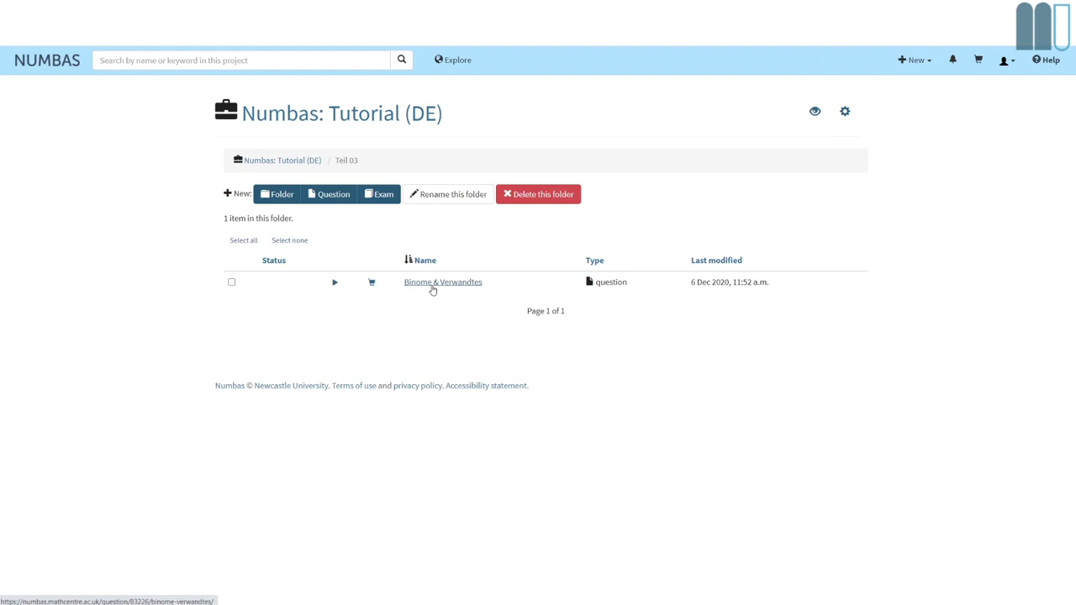
Step: Test-run the Binome & Verwandtes question and submit 4x^2+20x+25 as the answer to part a)
left_click(432, 287)
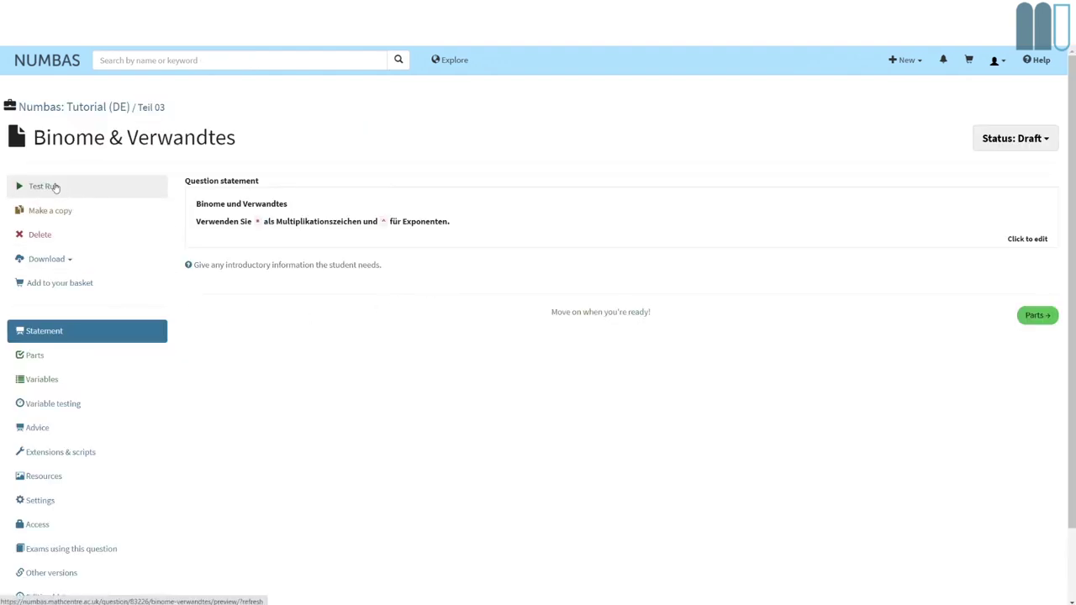
left_click(55, 187)
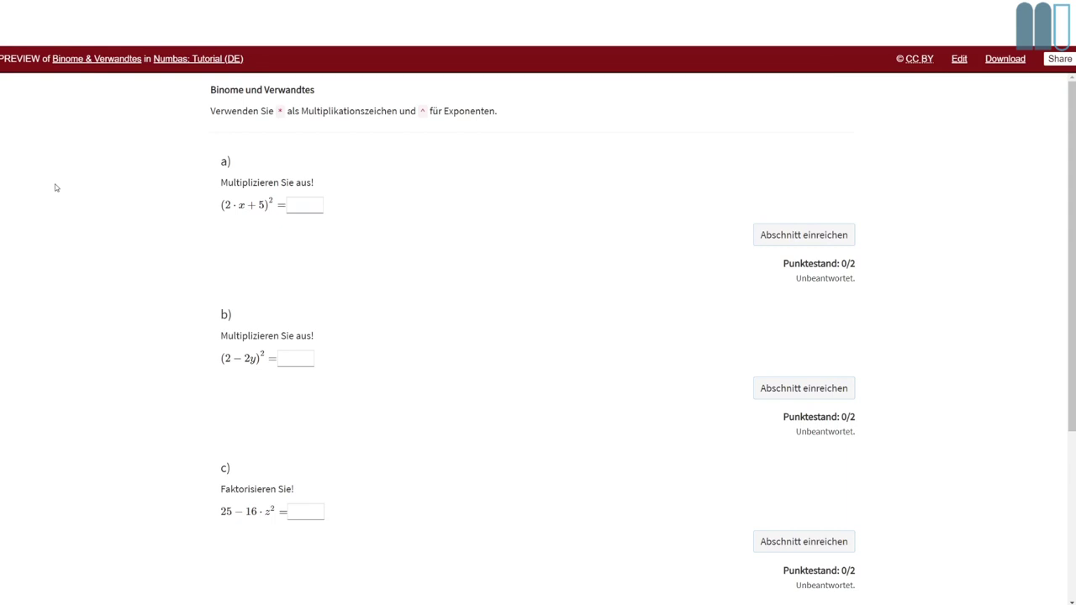
left_click(299, 209)
type("4x^2+")
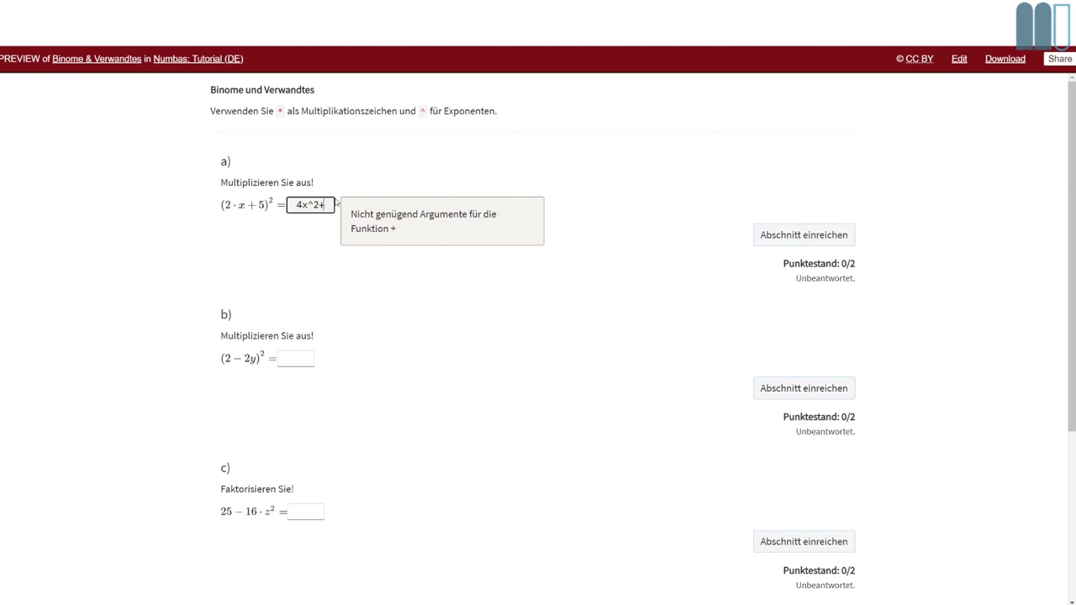
type("10")
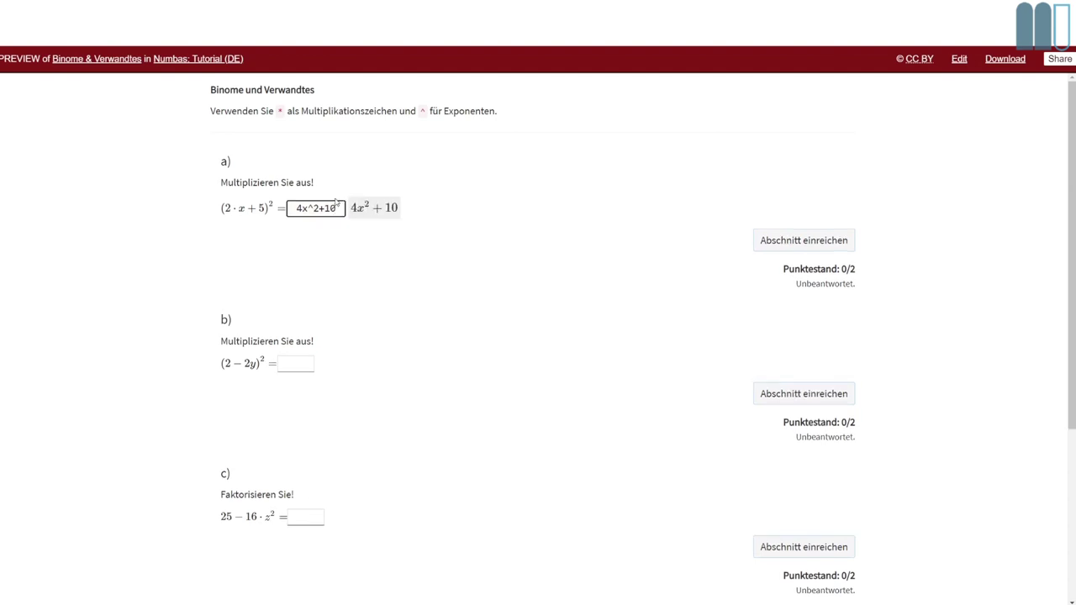
key("BackSpace")
key("BackSpace")
type("20x+25")
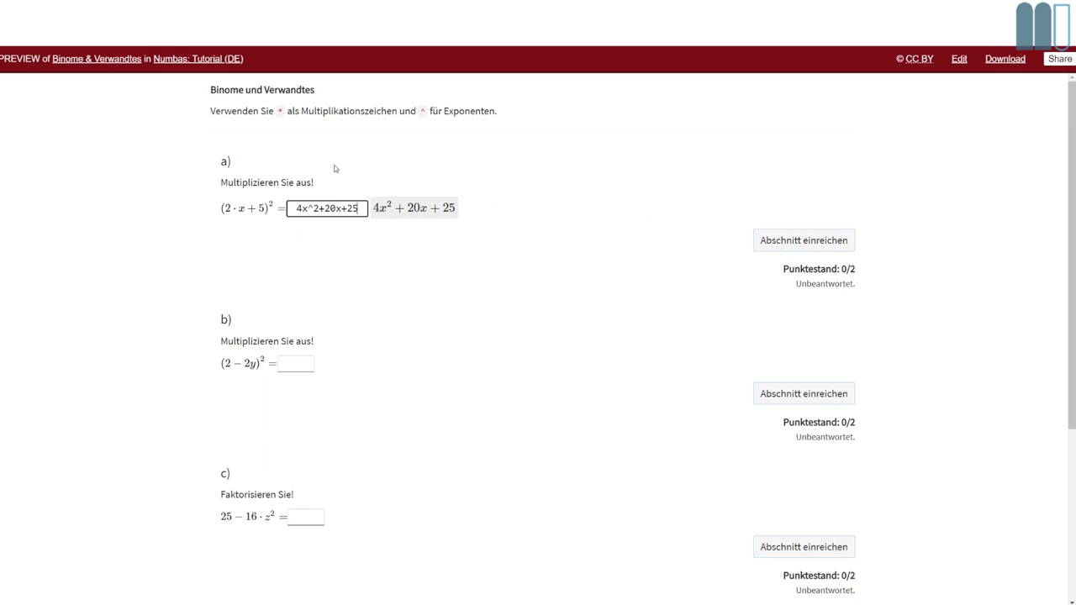
left_click(780, 248)
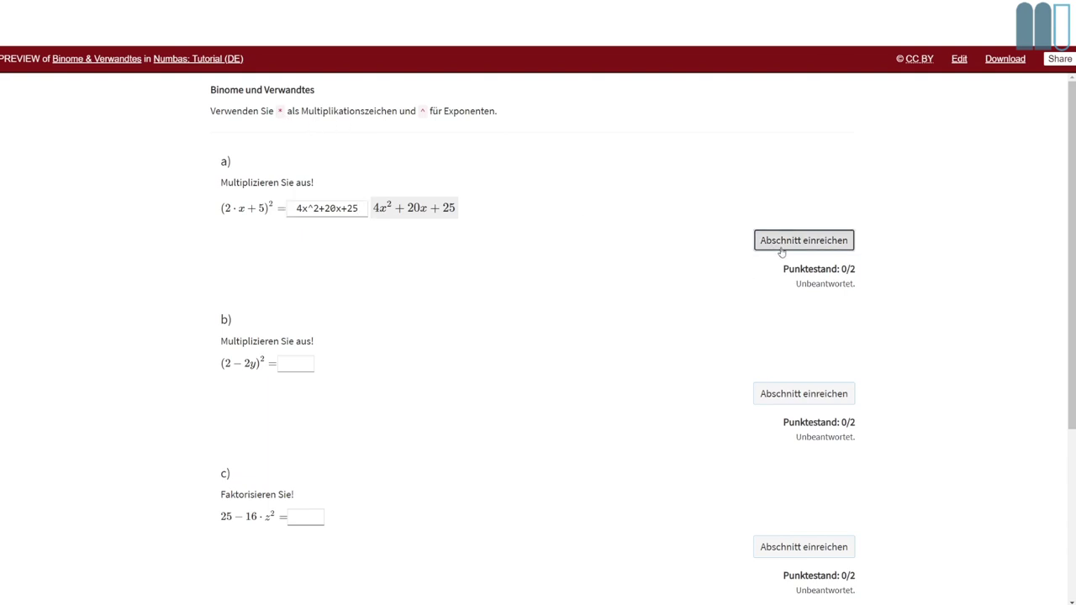
Step: Reorder the terms of the part a) answer to 25+4x^2+20x and submit it again
left_click(319, 212)
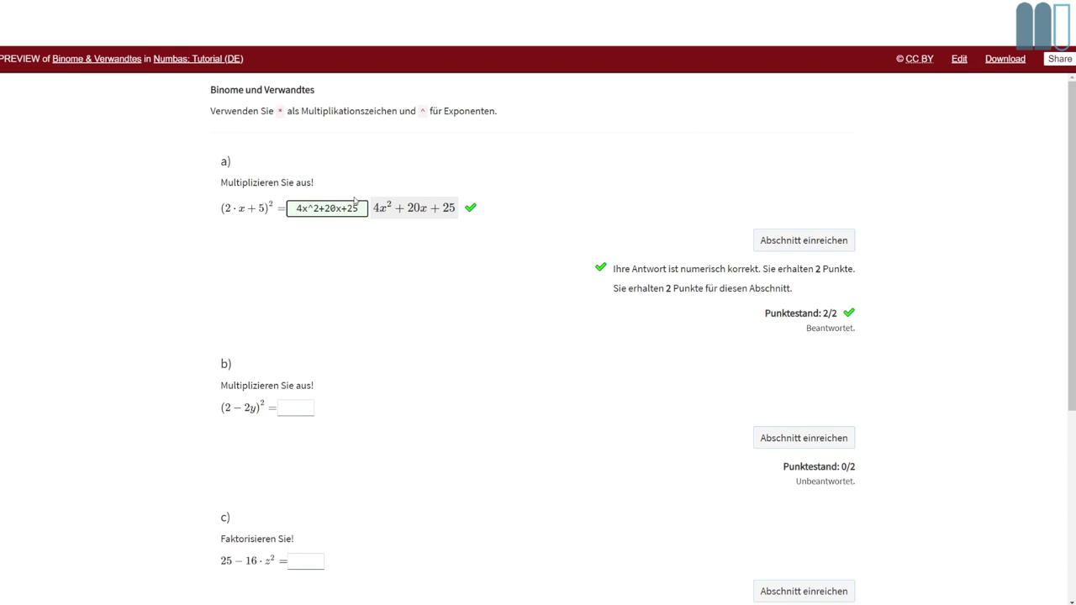
key("shift+Right")
key("shift+Right")
key("shift+Right")
key("shift+Right")
key("shift+Right")
key("shift+Right")
key("shift+Right")
key("shift+Right")
key("shift+Right")
key("Left")
type("25")
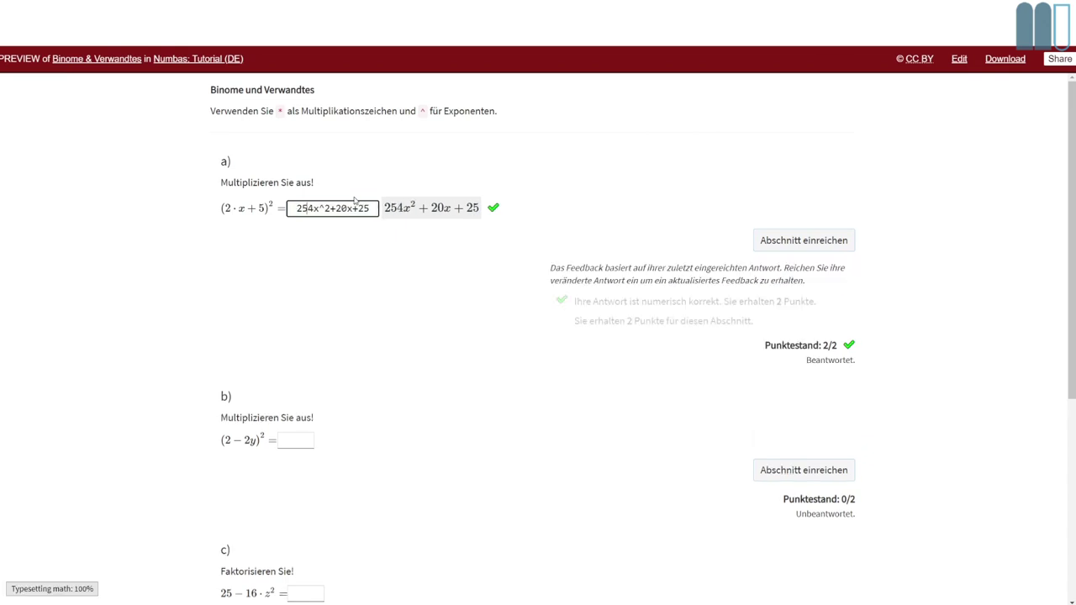
type("+")
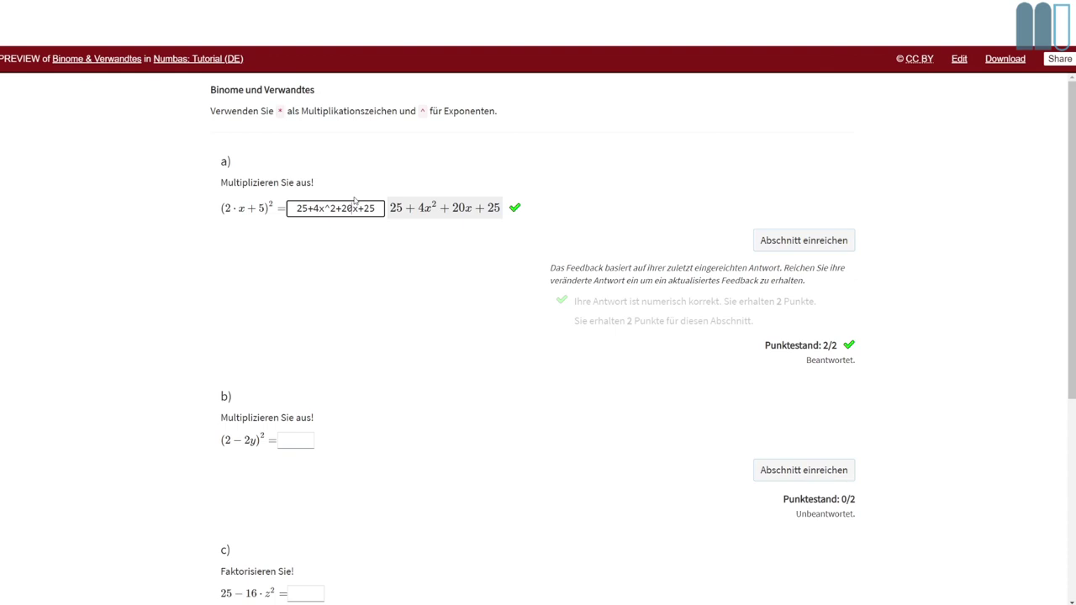
key("shift+Right")
key("shift+Right")
key("shift+Right")
key("BackSpace")
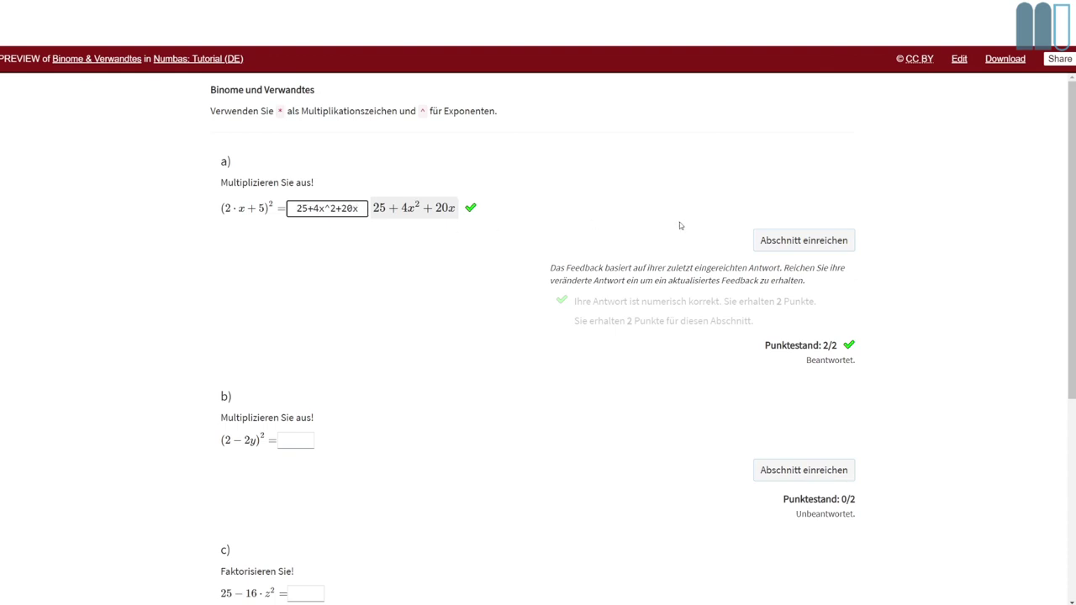
left_click(800, 242)
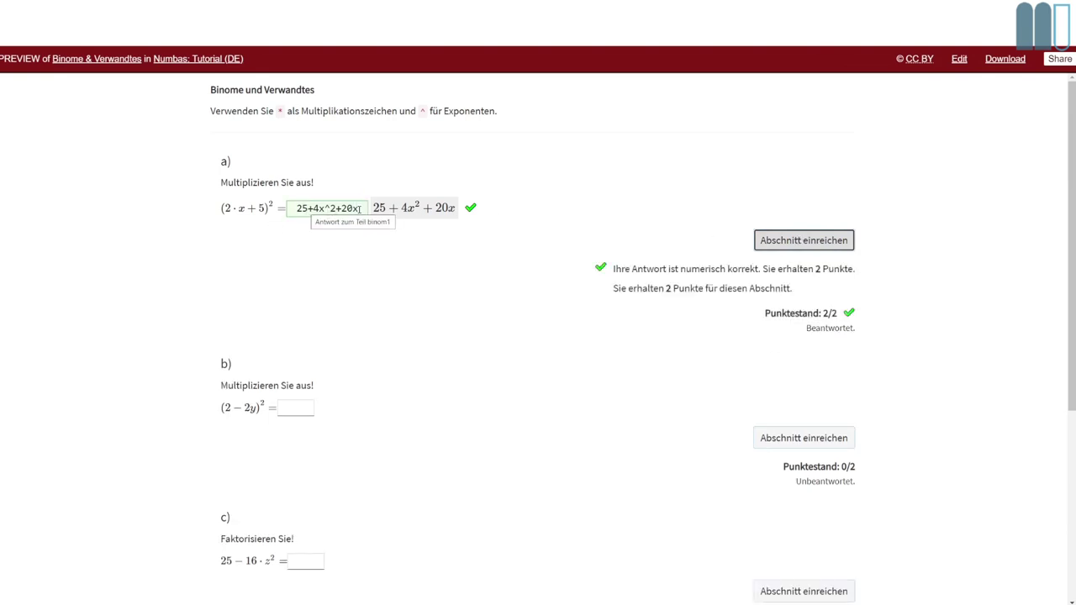
Step: Replace the part a) answer with the unexpanded form (2*x+5)^2, submit it, and close the test run
left_click_drag(360, 209, 286, 204)
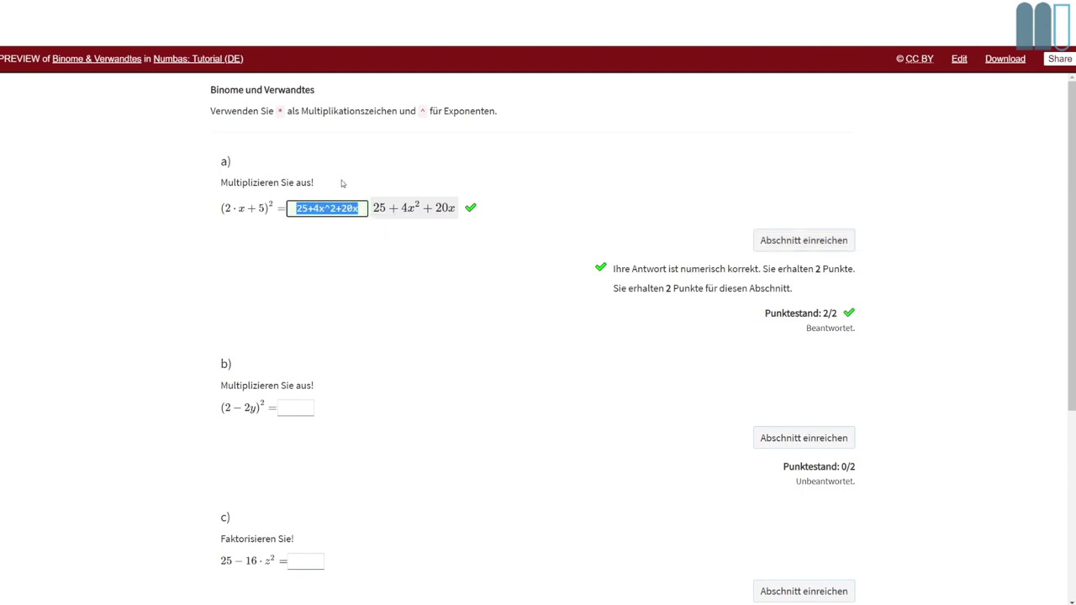
type("(2")
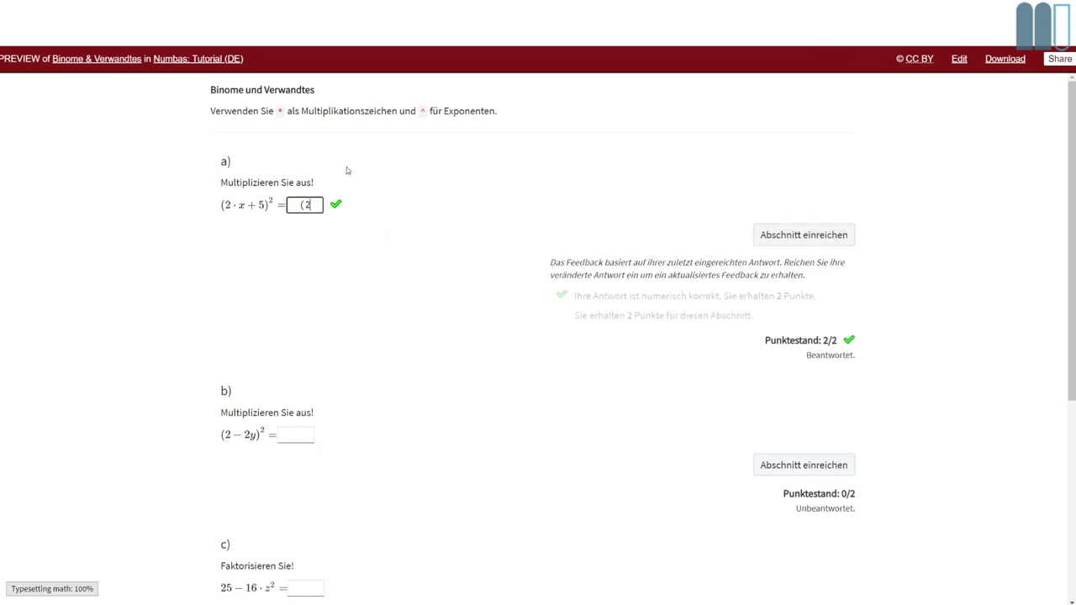
type("*x")
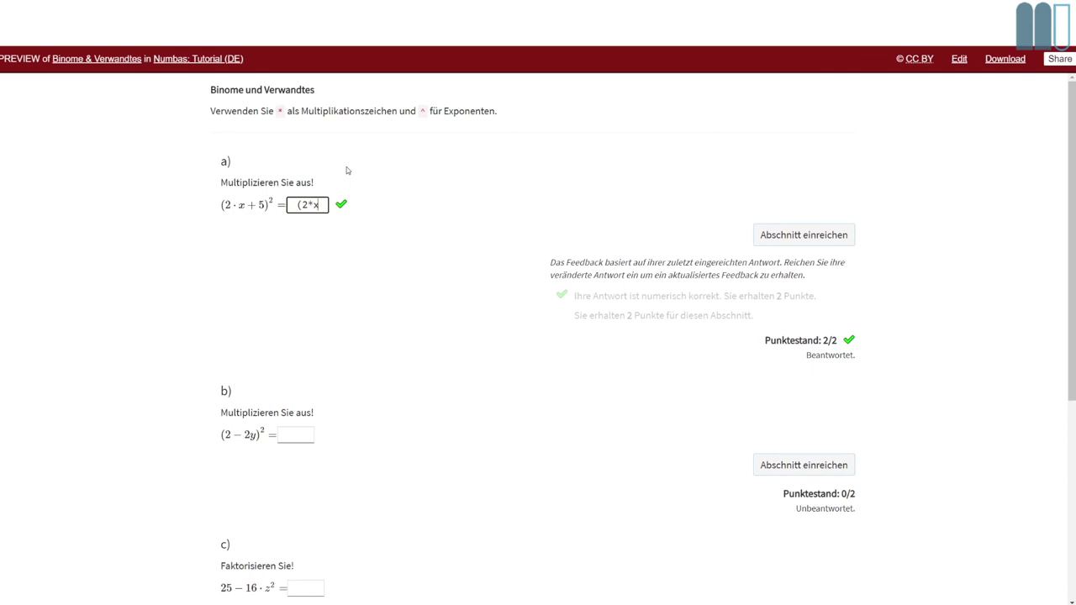
type("+5)^2")
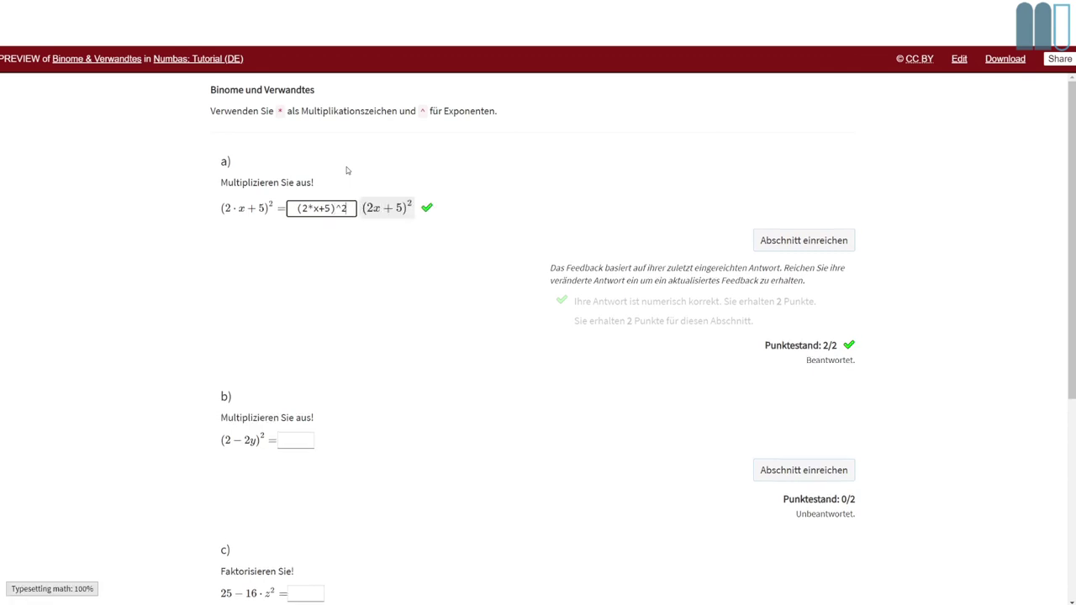
left_click(805, 242)
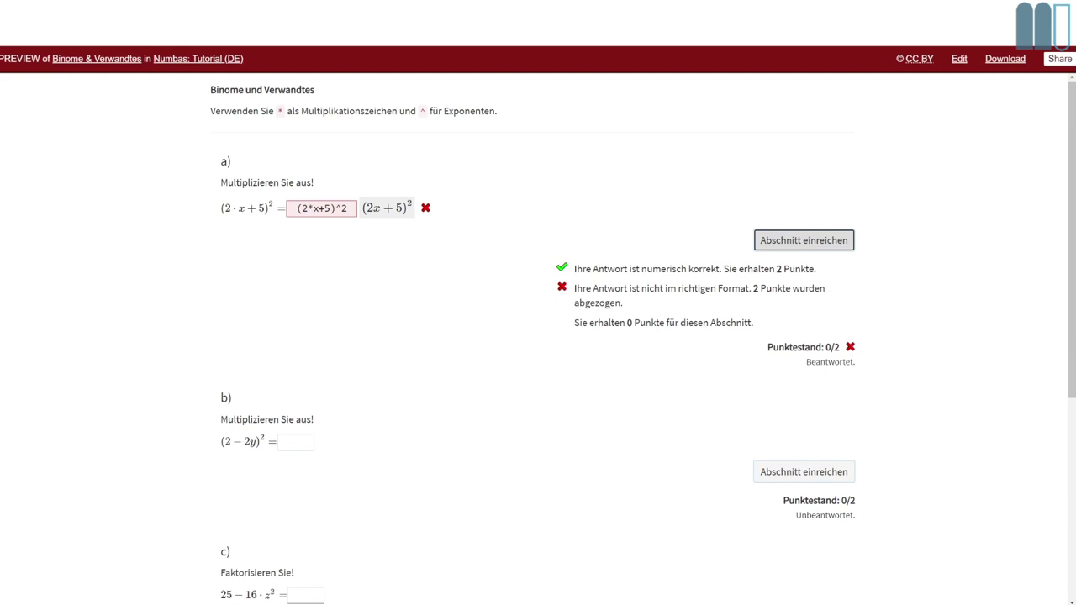
key("ctrl+w")
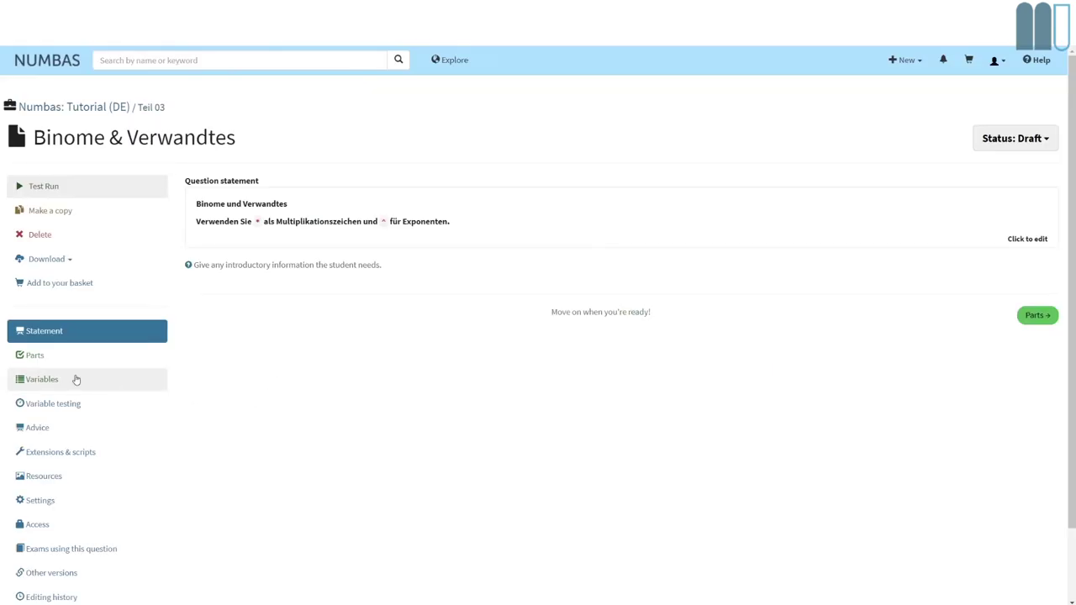
Step: Examine the prompt of part a), including its LaTeX source with the variables and the answer gap
left_click(46, 364)
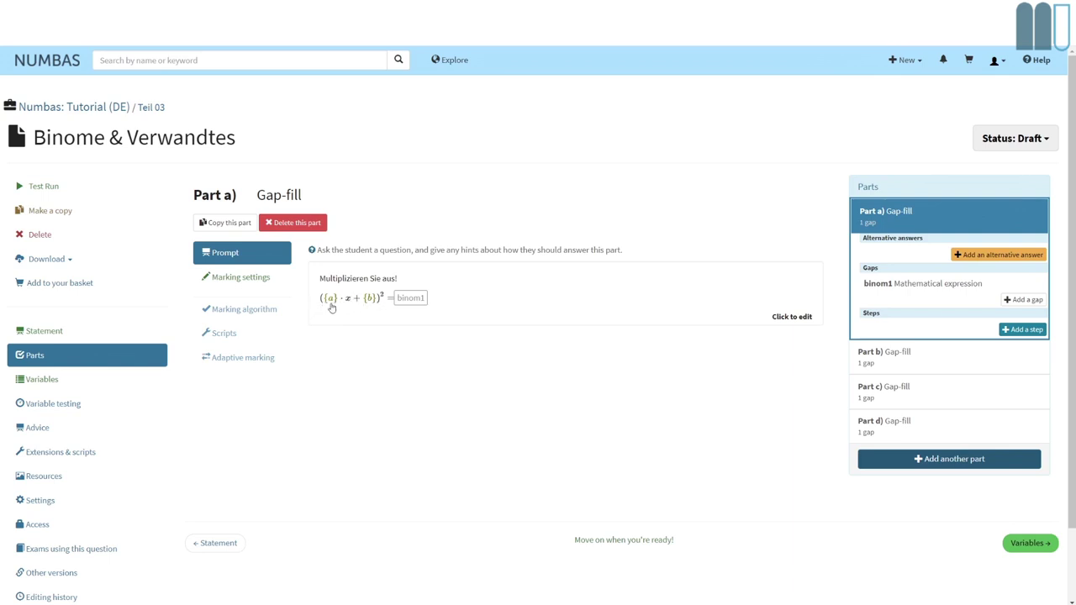
left_click(363, 313)
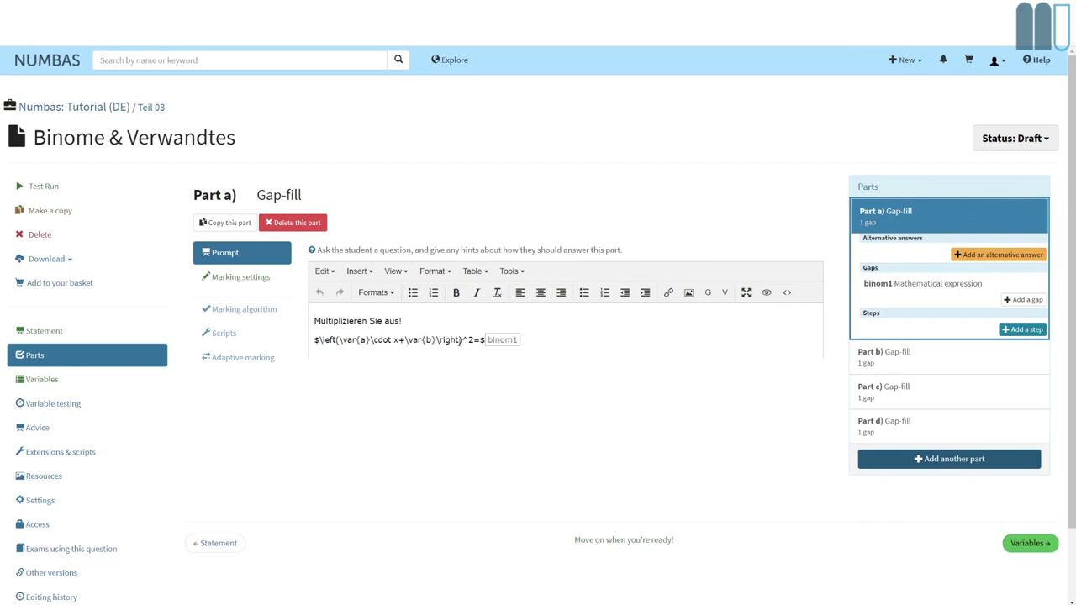
left_click(485, 339)
left_click(234, 308)
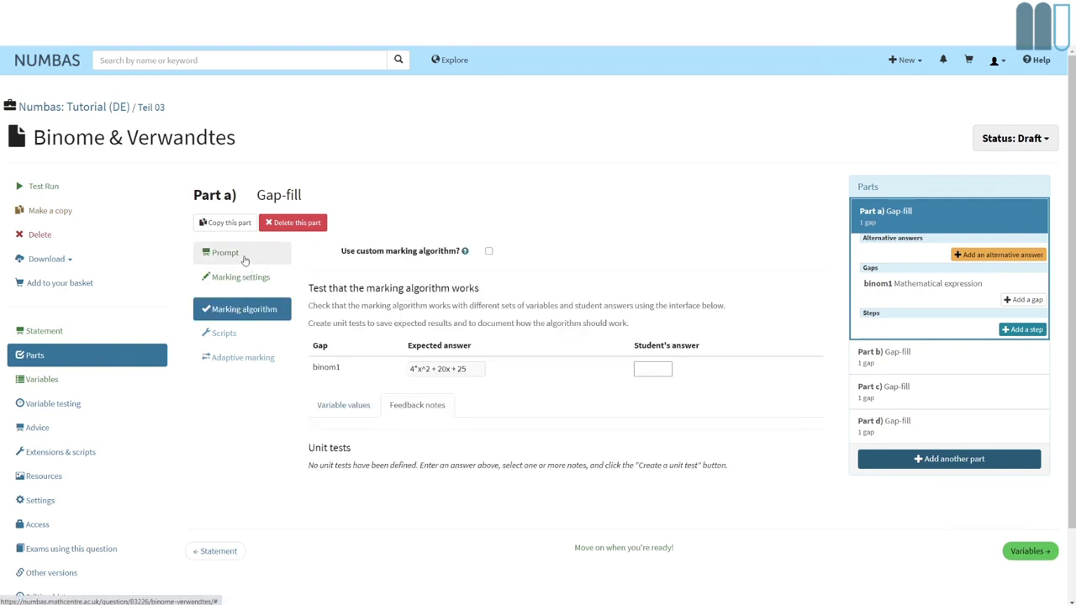
left_click(245, 256)
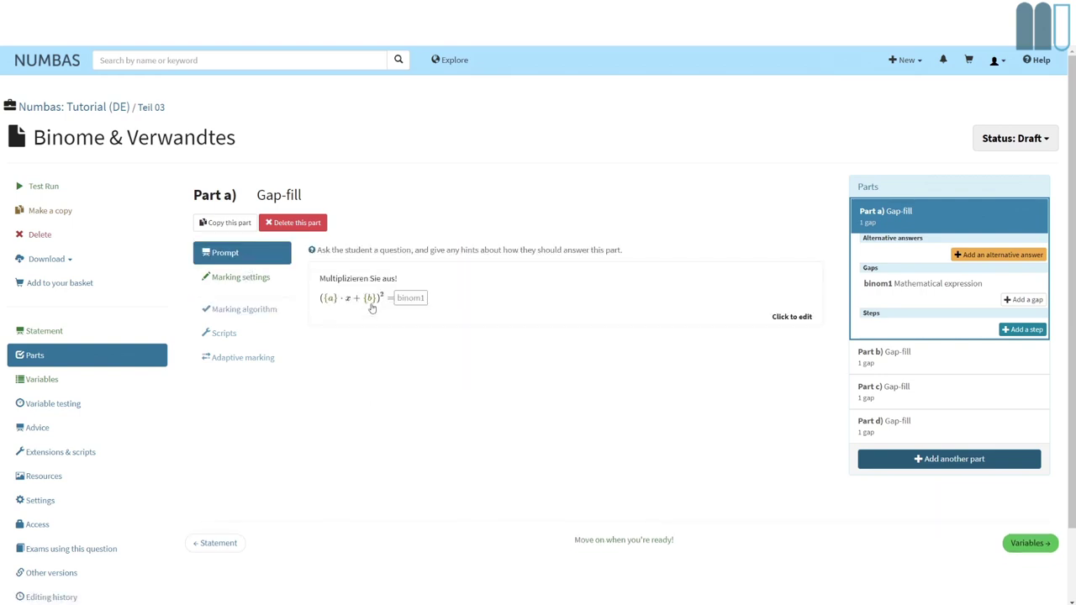
Step: Compare the value definitions of the question's variables a and b
left_click(48, 383)
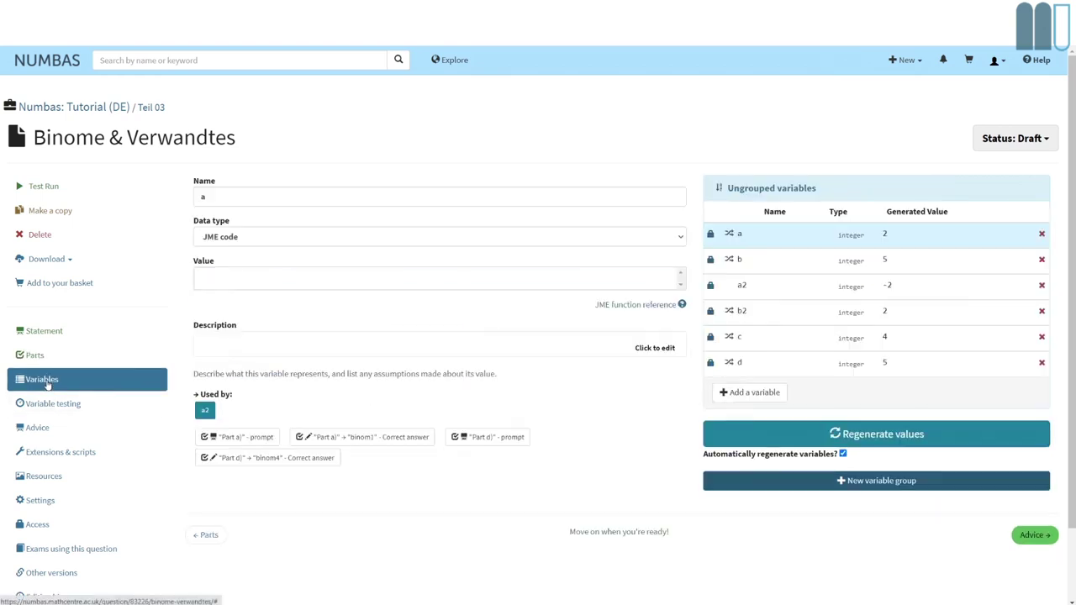
left_click(752, 262)
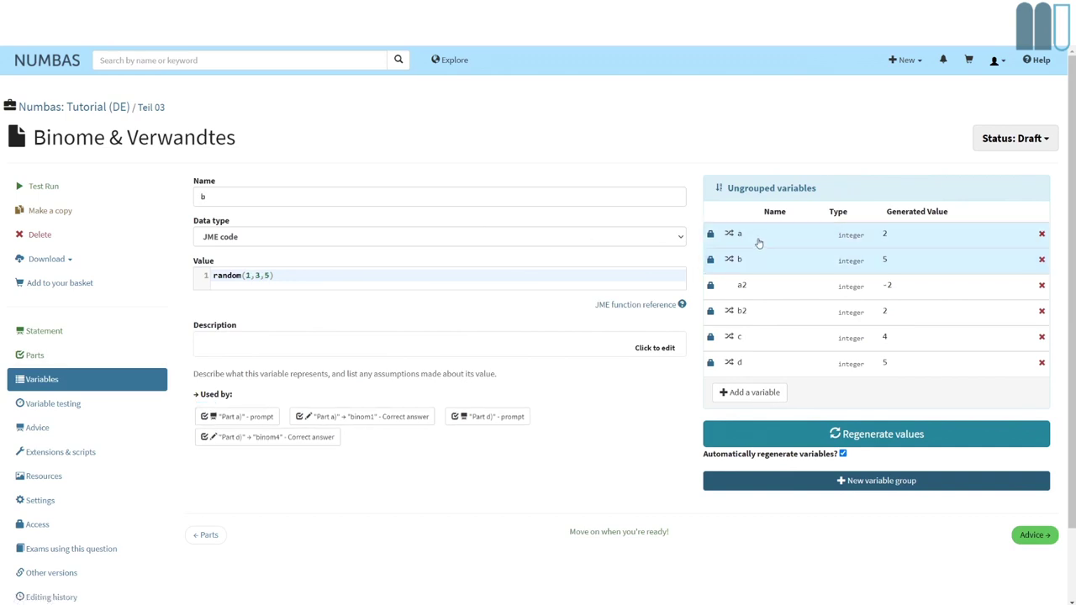
left_click(754, 241)
left_click(753, 261)
left_click(759, 242)
left_click(752, 266)
left_click(752, 244)
left_click(756, 259)
left_click(755, 244)
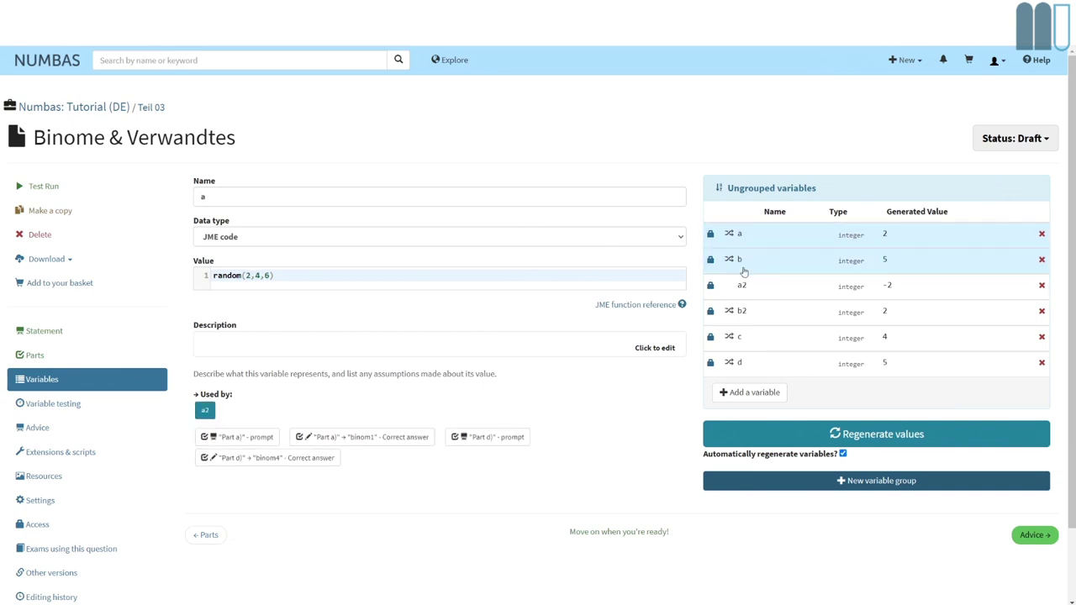
left_click(742, 264)
left_click(749, 244)
left_click(742, 264)
left_click(749, 244)
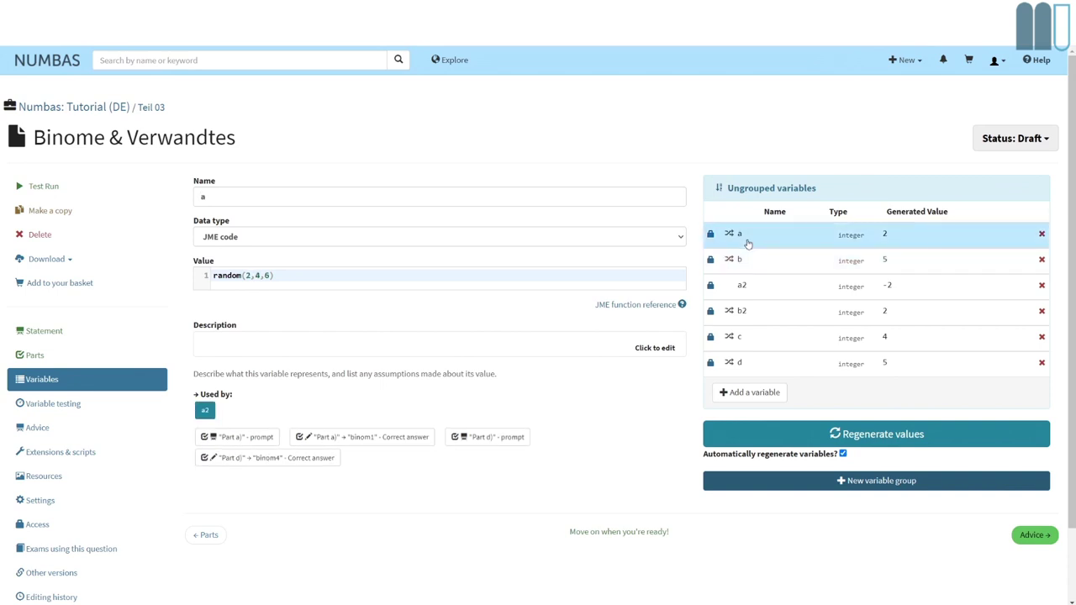
Step: Examine the marking settings and correct answer expression of the binom1 gap in part a)
left_click(62, 338)
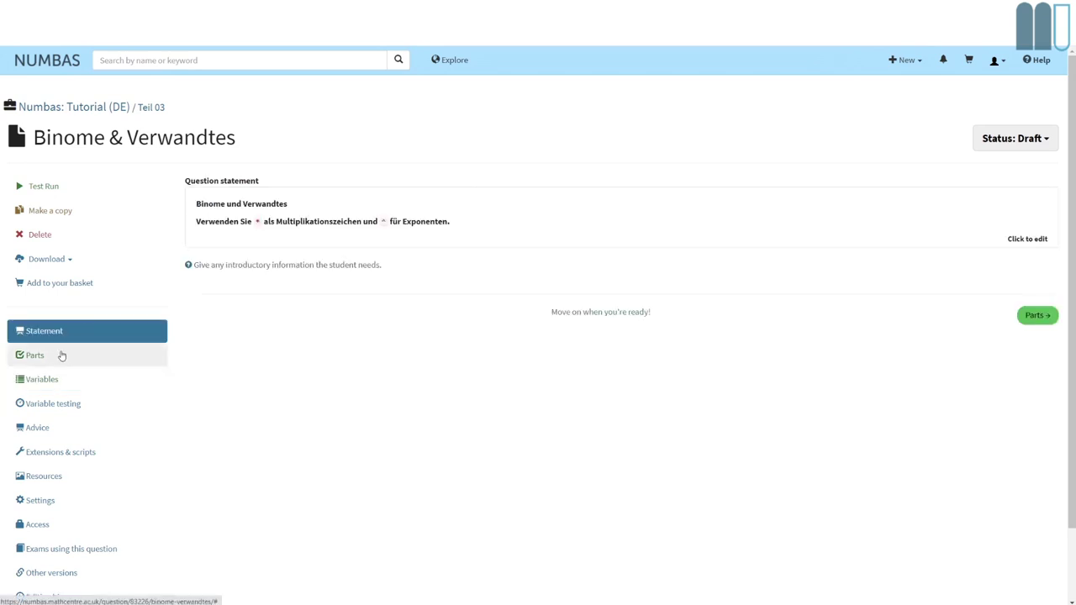
left_click(59, 355)
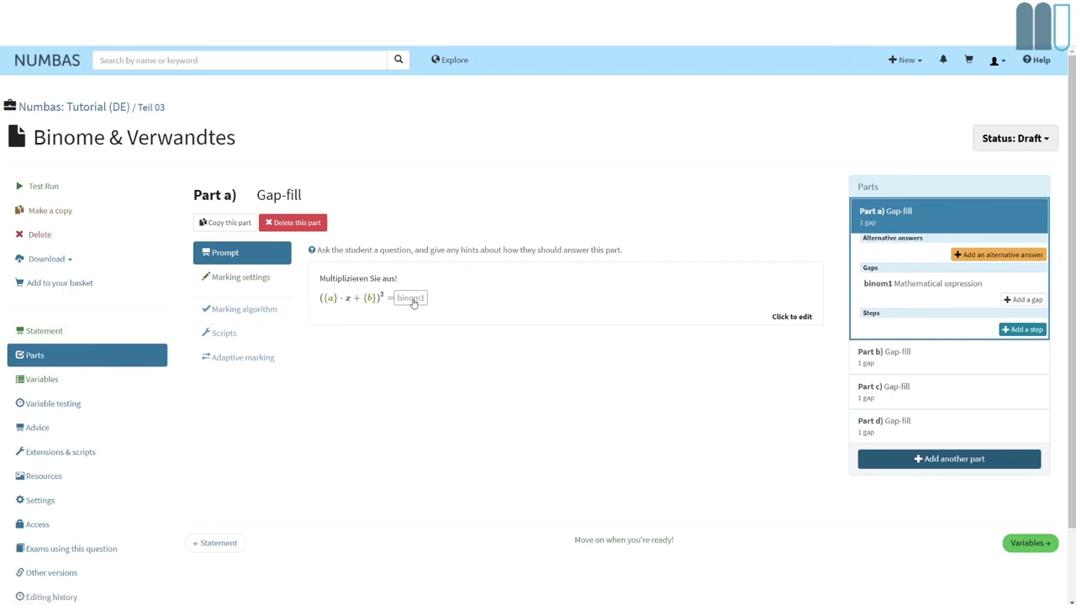
left_click(906, 290)
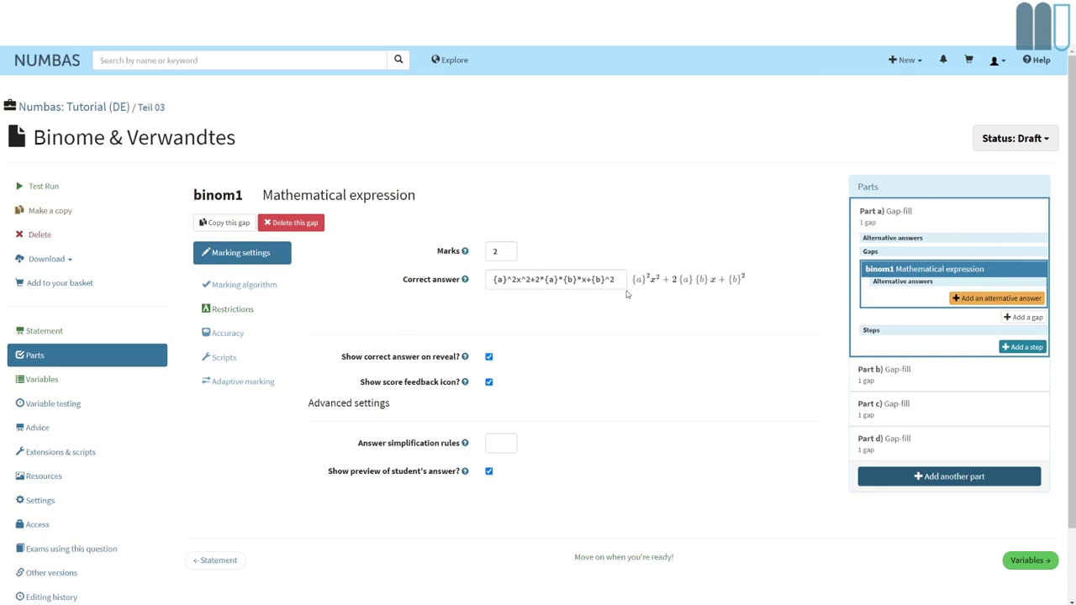
left_click(65, 385)
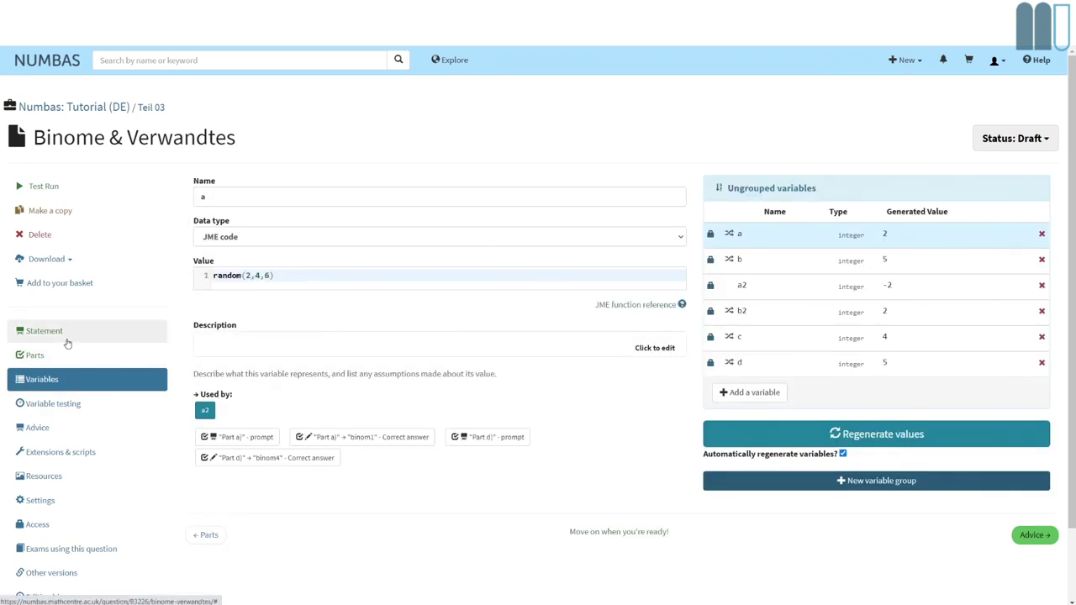
left_click(63, 337)
left_click(53, 356)
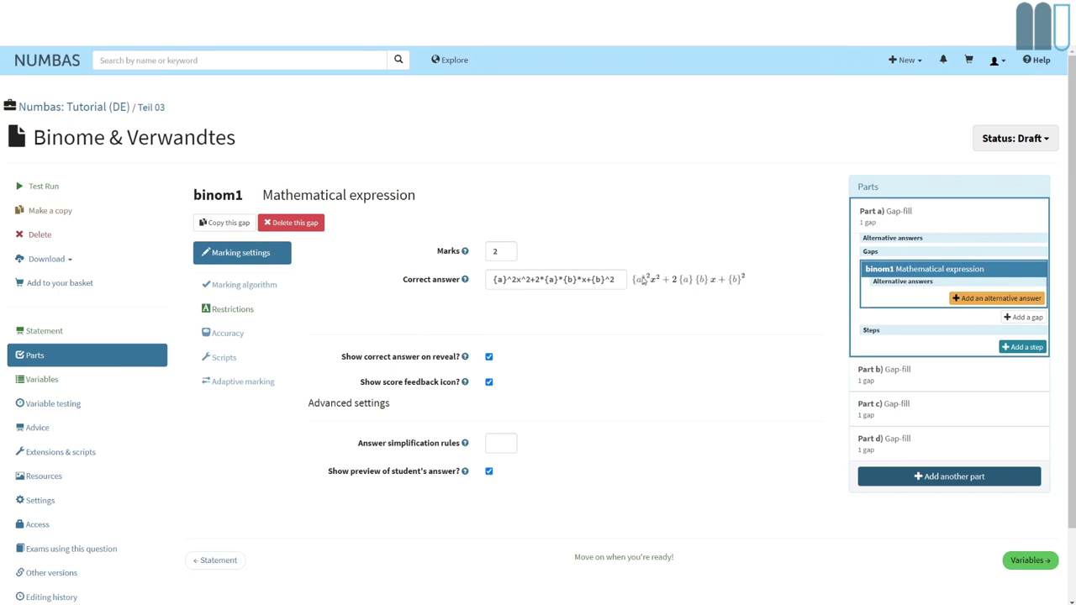
Step: Remove the space from the binom1 gap's pattern restriction so that it reads $n*$v^2+$n*$v+$n
left_click(262, 316)
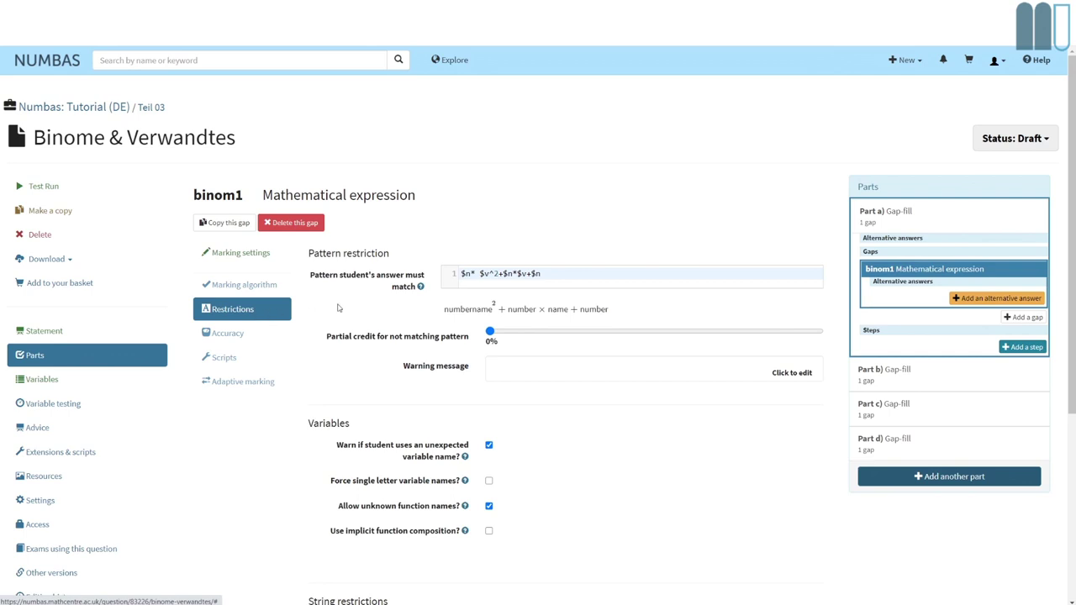
left_click(475, 274)
key("Delete")
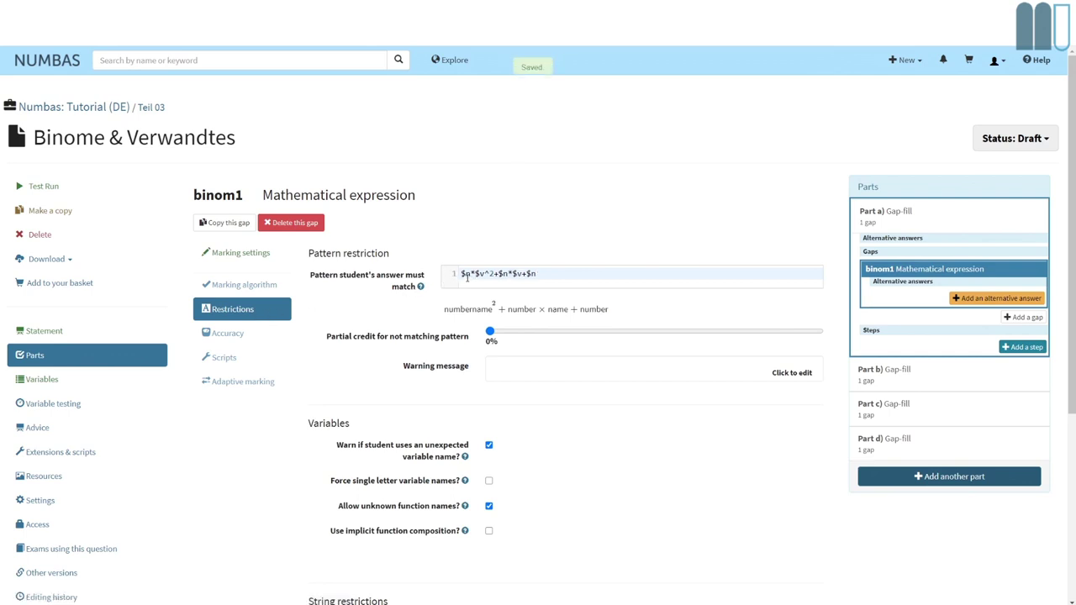
double_click(467, 275)
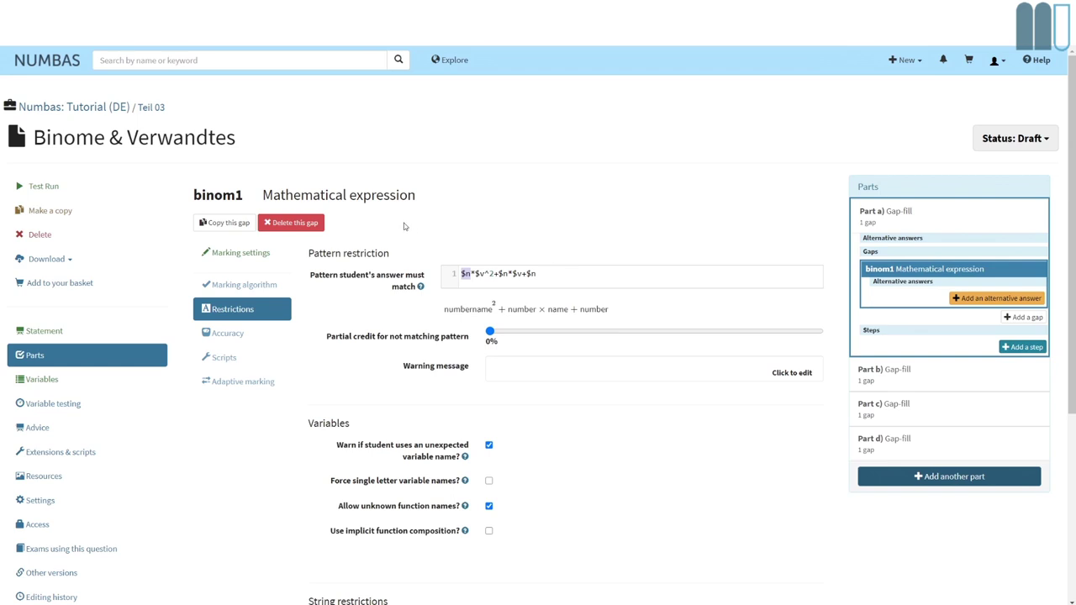
left_click(538, 274)
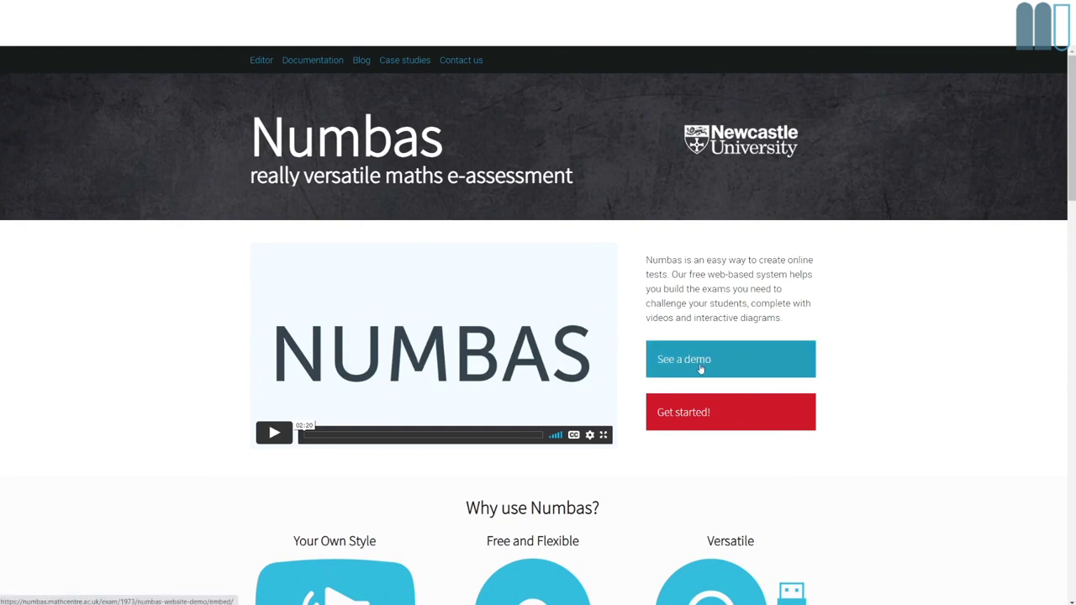
Step: Open the demo from the Numbas website's home page
left_click(700, 369)
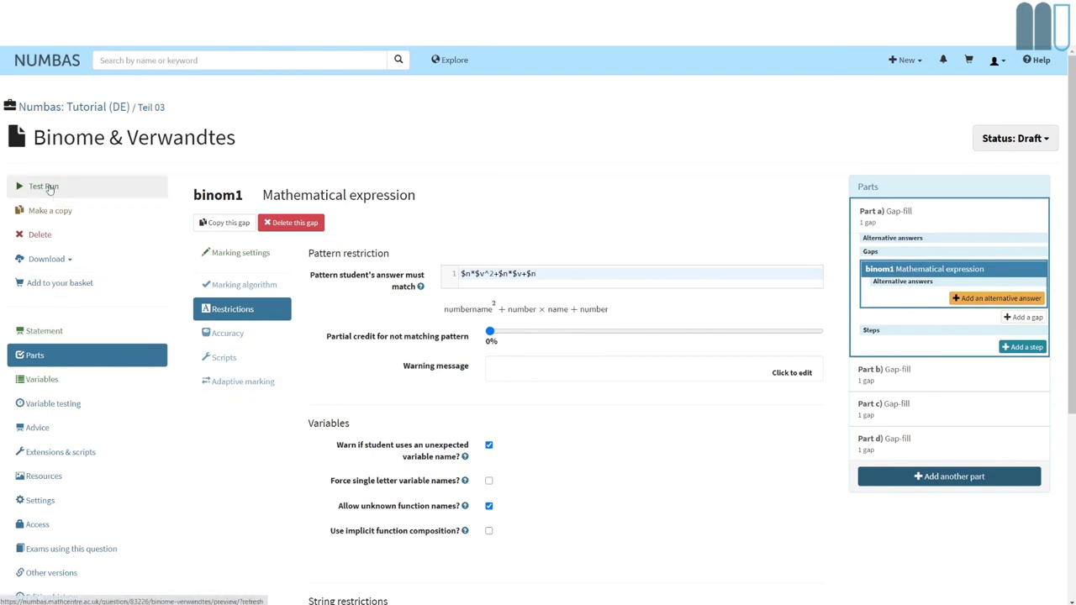
Step: Test-run the question and regenerate it with new random values three times to compare the resulting tasks
left_click(44, 186)
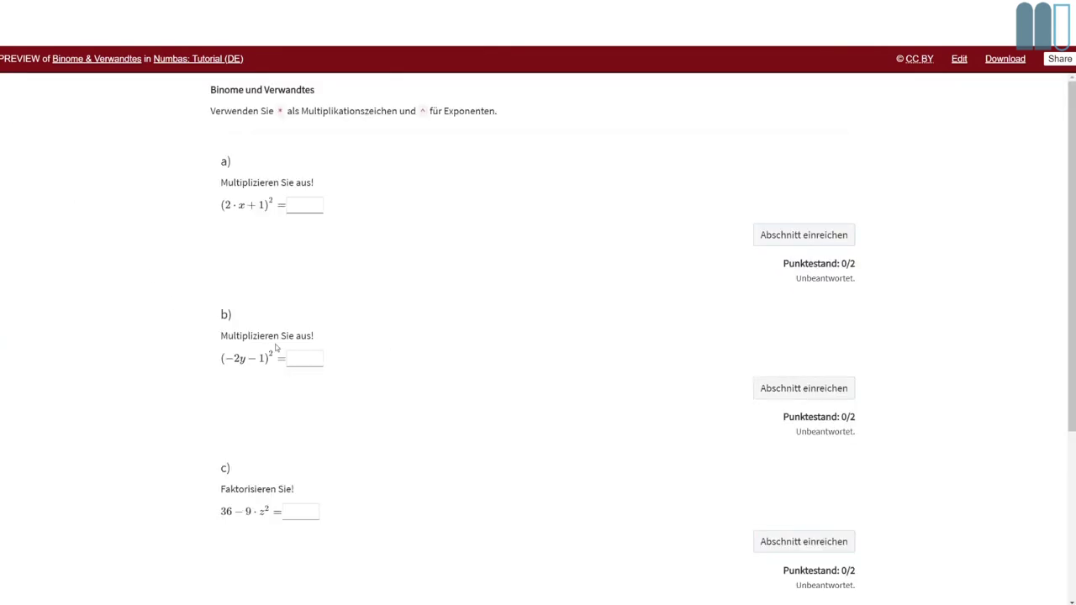
left_click(315, 360)
scroll(343, 345, "down", 3)
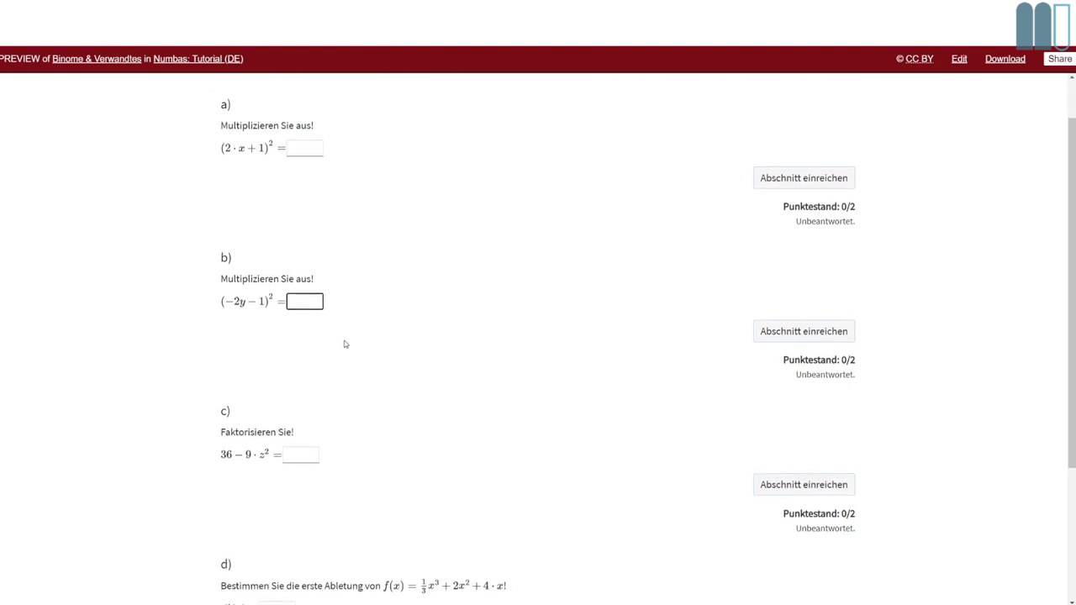
left_click(559, 556)
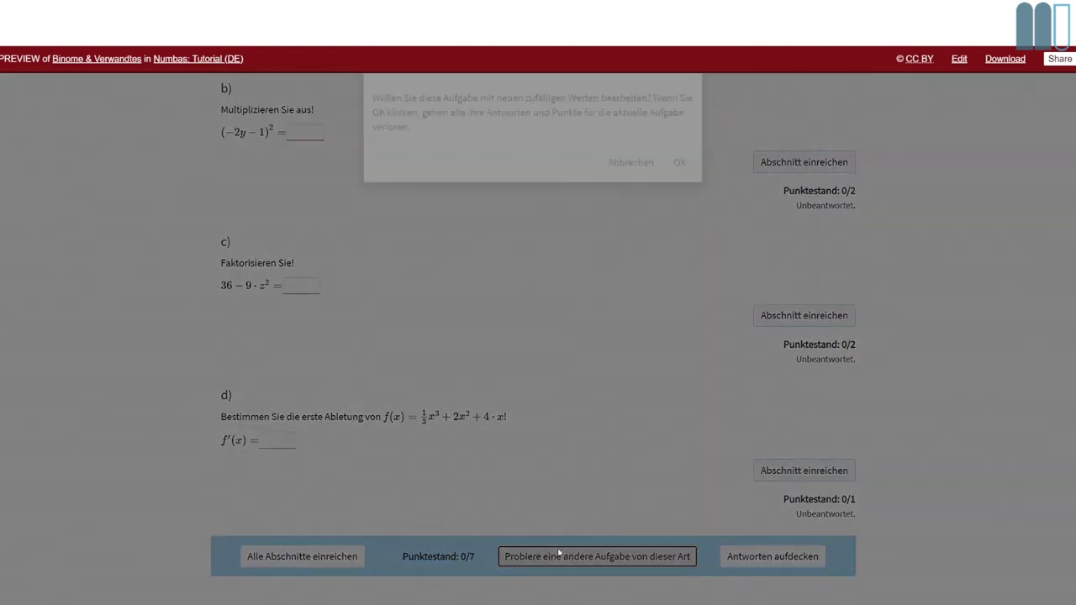
left_click(680, 195)
scroll(576, 250, "down", 3)
scroll(530, 290, "down", 1)
left_click(538, 528)
left_click(680, 187)
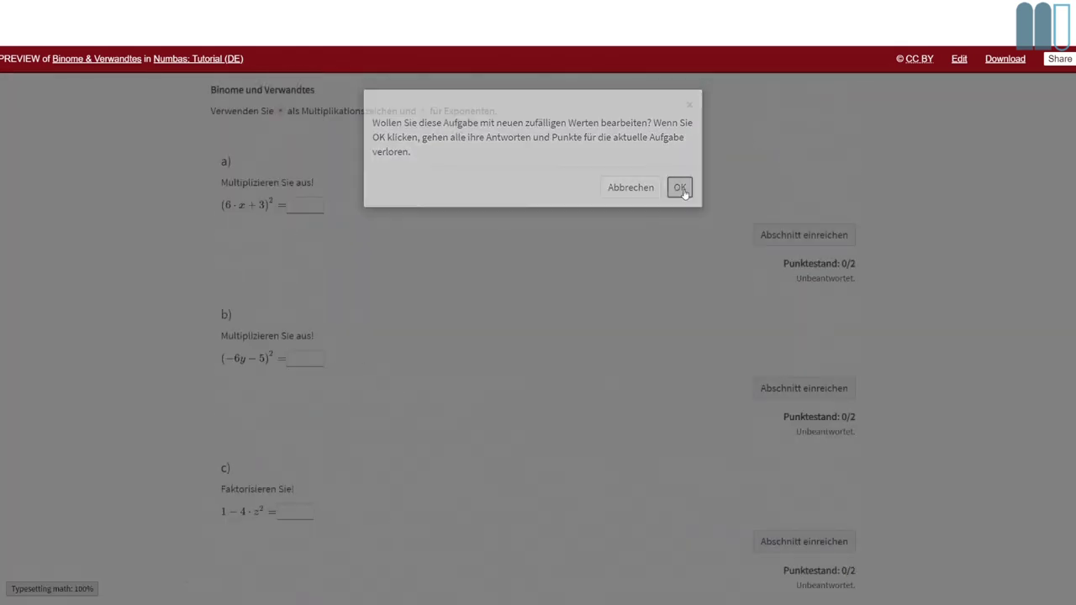
scroll(461, 392, "down", 4)
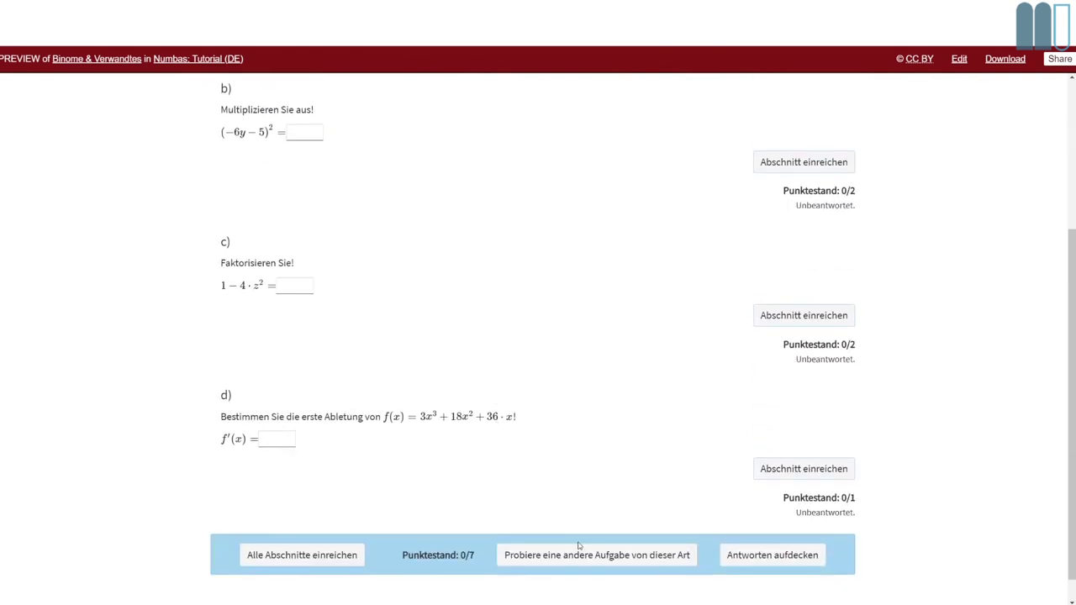
left_click(580, 555)
left_click(680, 189)
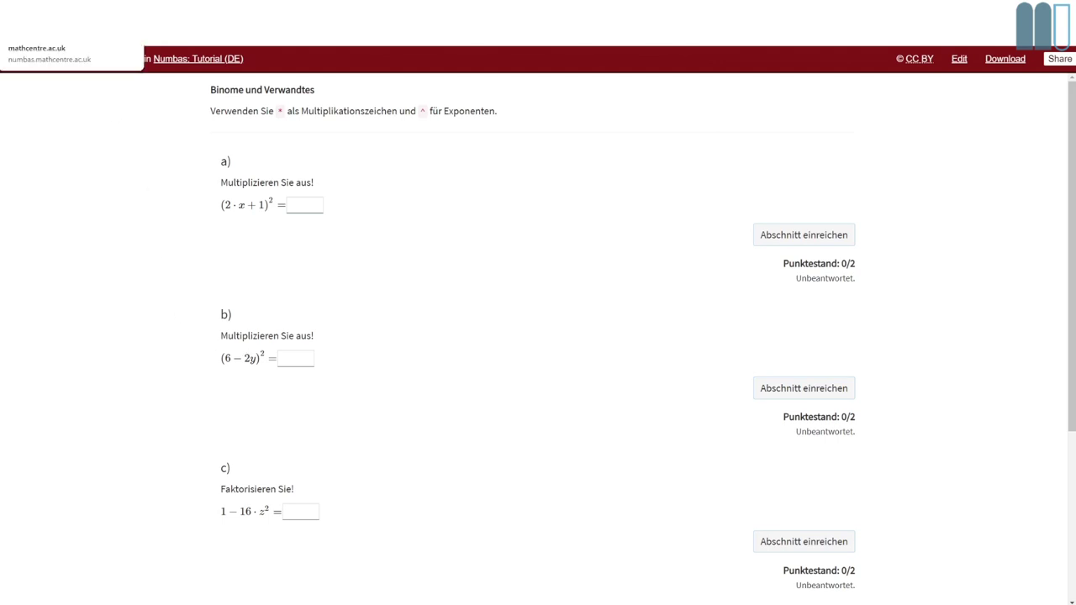
Step: Return to the question editor and compare the prompts of parts a) and b), examining the \simplify expression in part b)'s source
key("ctrl+Tab")
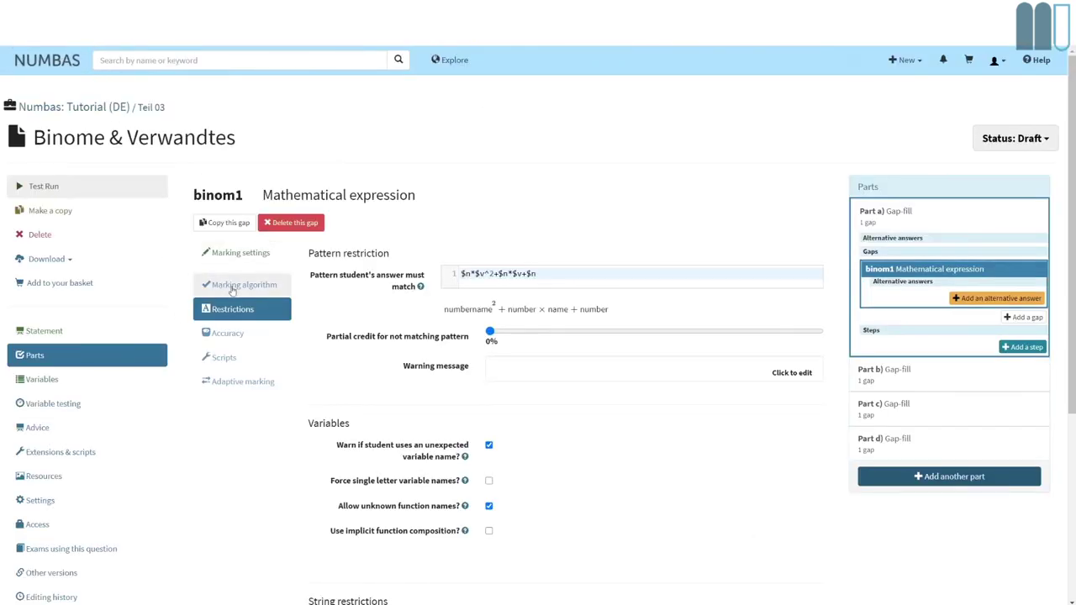
left_click(895, 223)
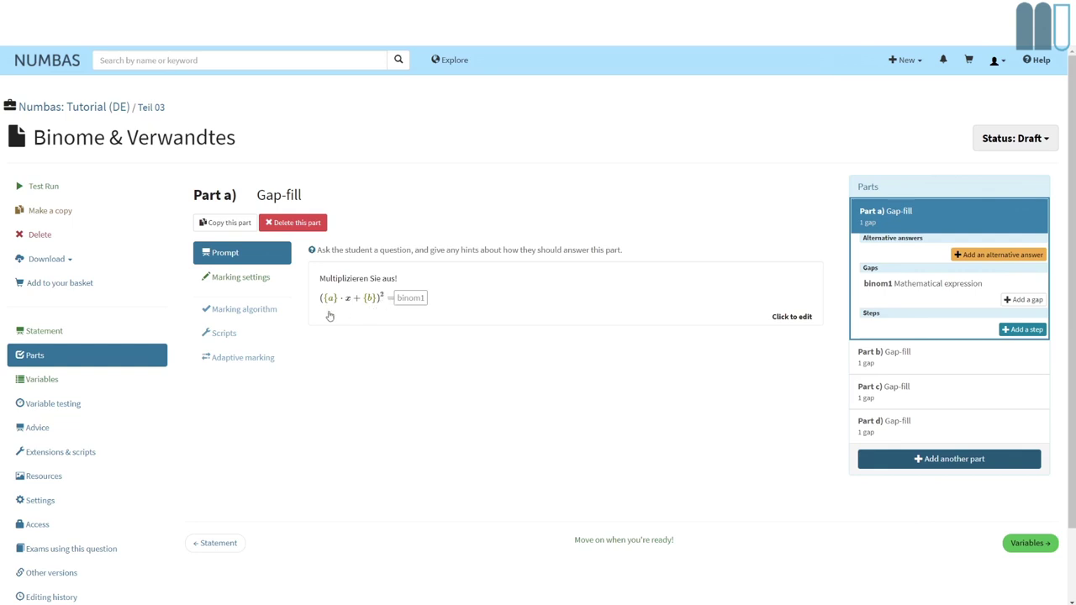
left_click(922, 360)
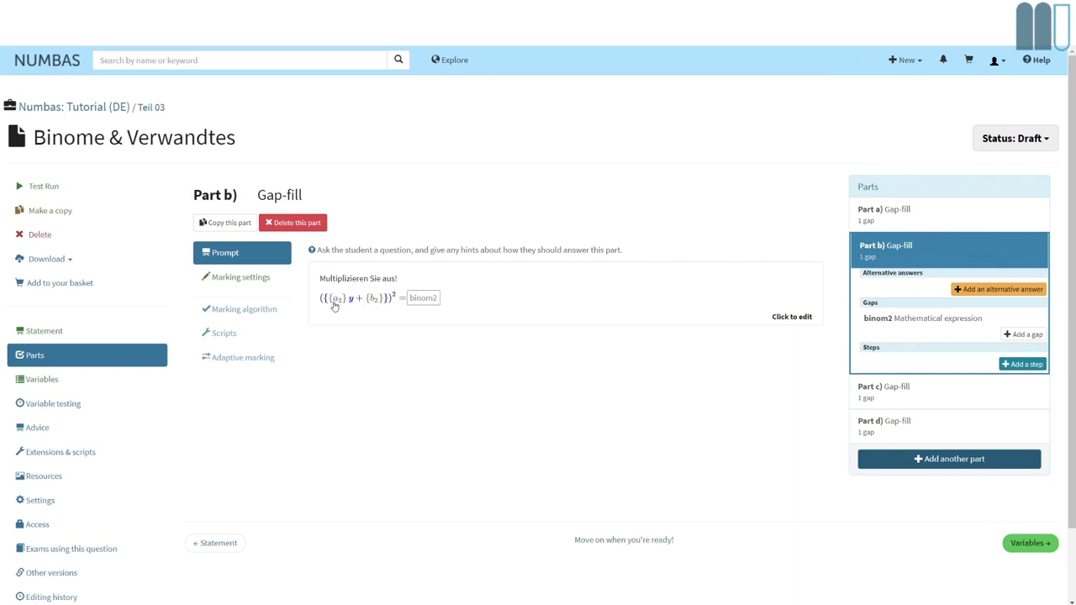
left_click(383, 311)
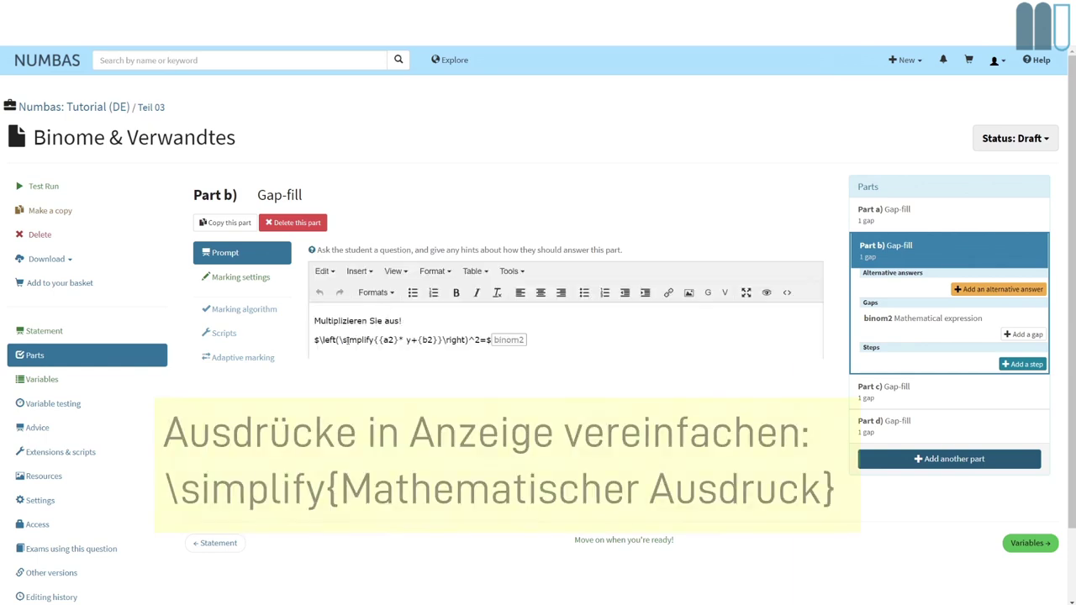
left_click_drag(339, 339, 439, 338)
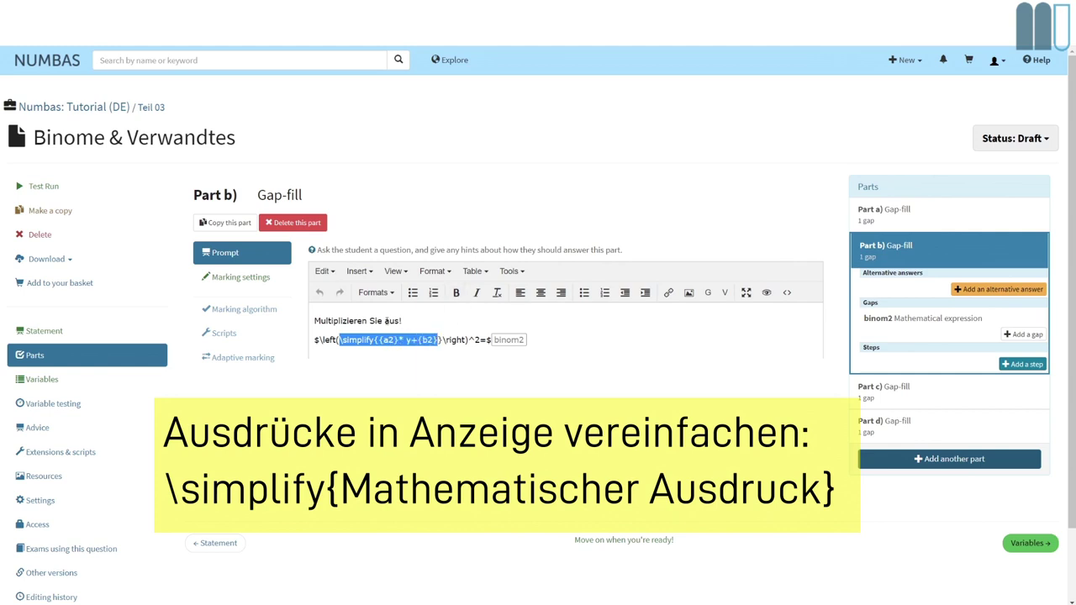
left_click(374, 340)
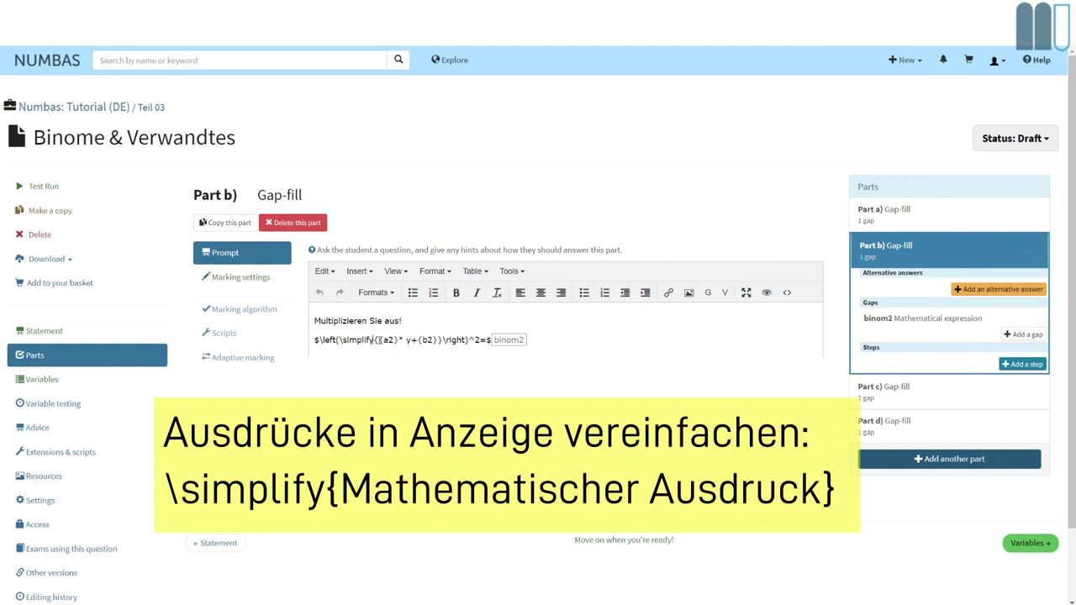
left_click_drag(378, 340, 439, 339)
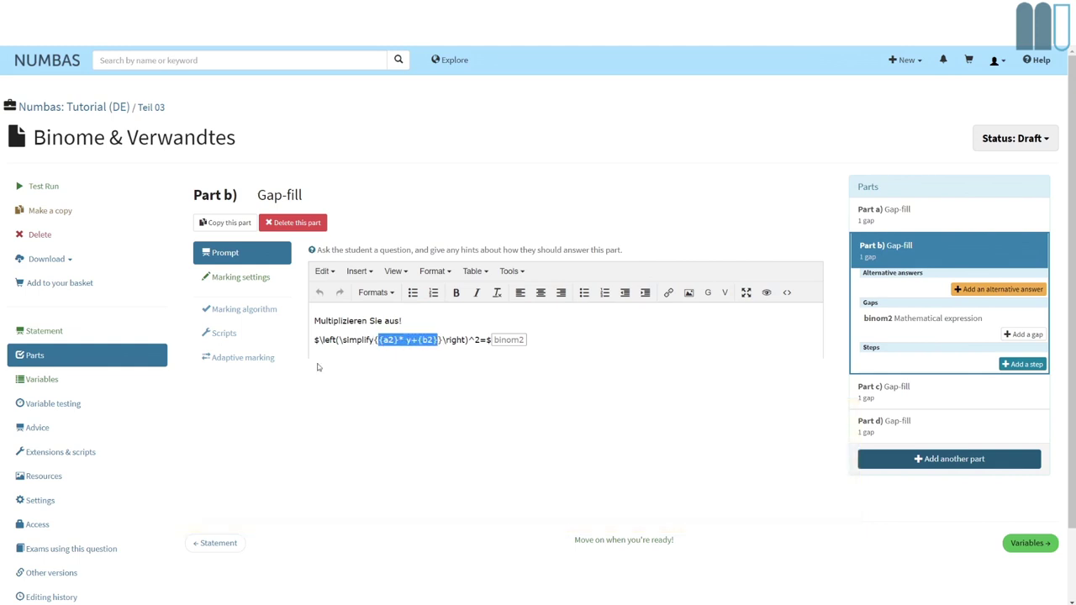
Step: Examine the value definitions of the variables a2 and b2
left_click(36, 384)
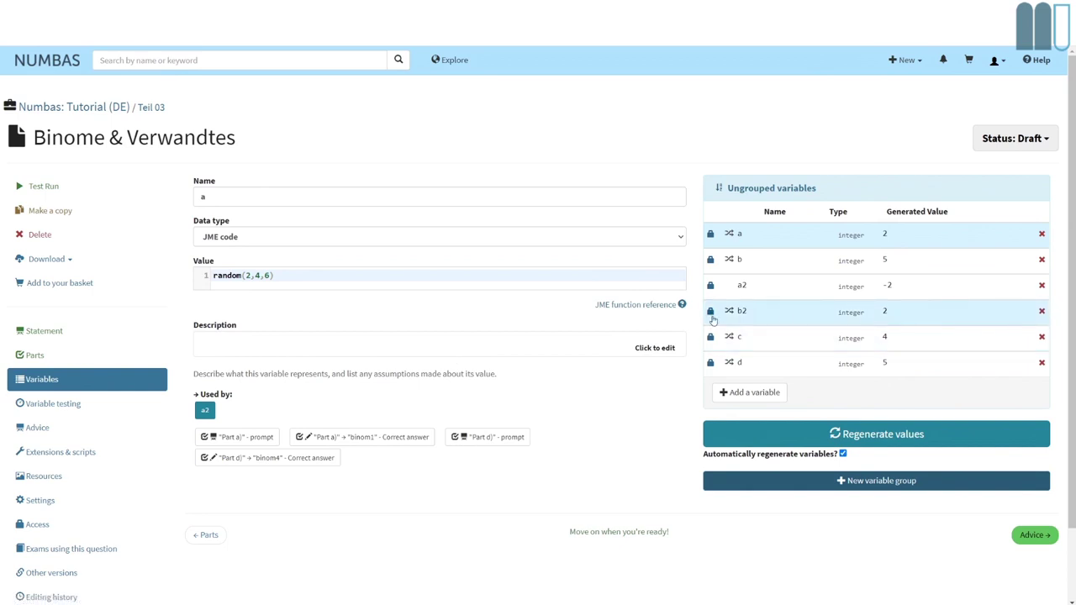
left_click(748, 288)
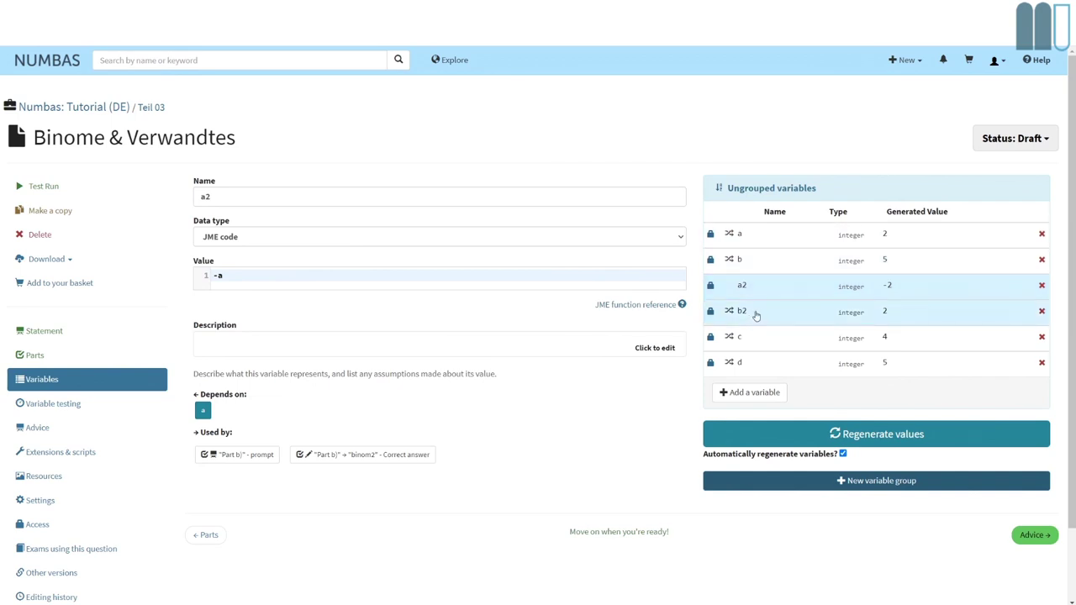
left_click(759, 314)
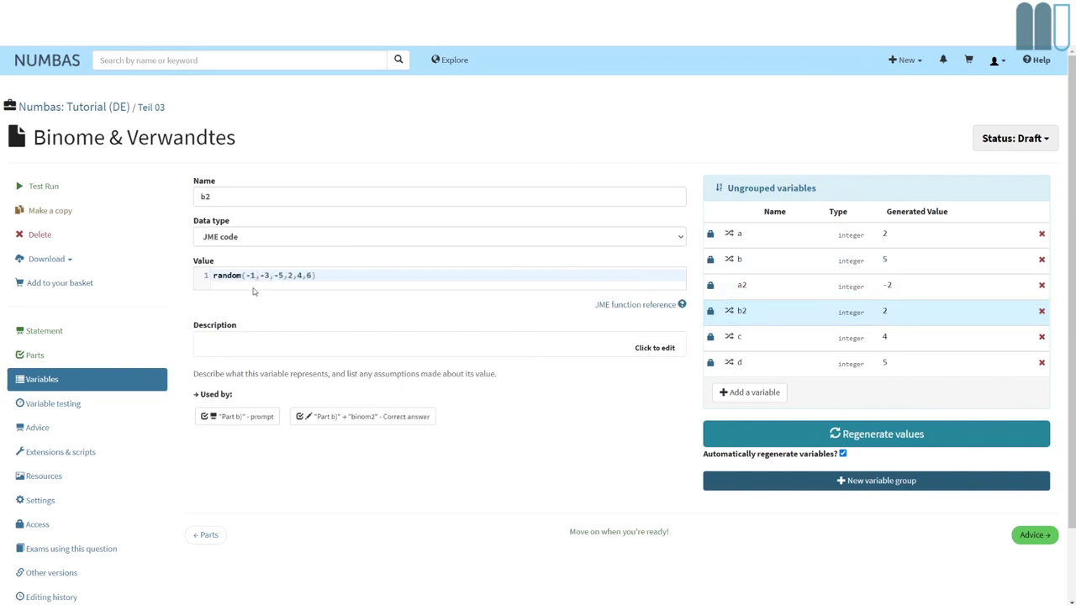
Step: Compare the \simplify expression in part b)'s prompt with its rendering in the question preview, and close the preview
left_click(46, 355)
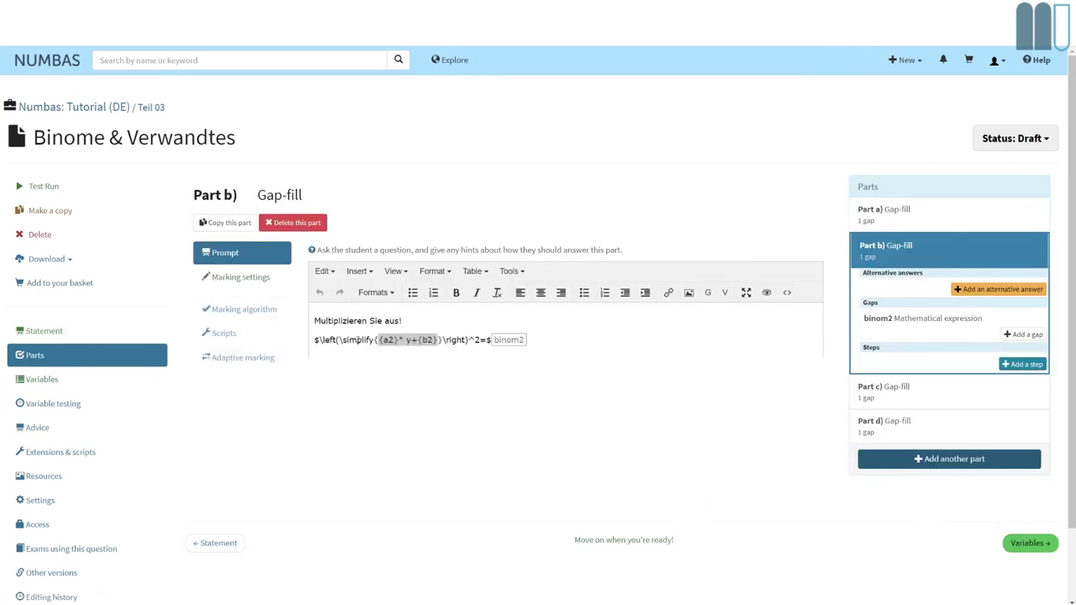
left_click(405, 340)
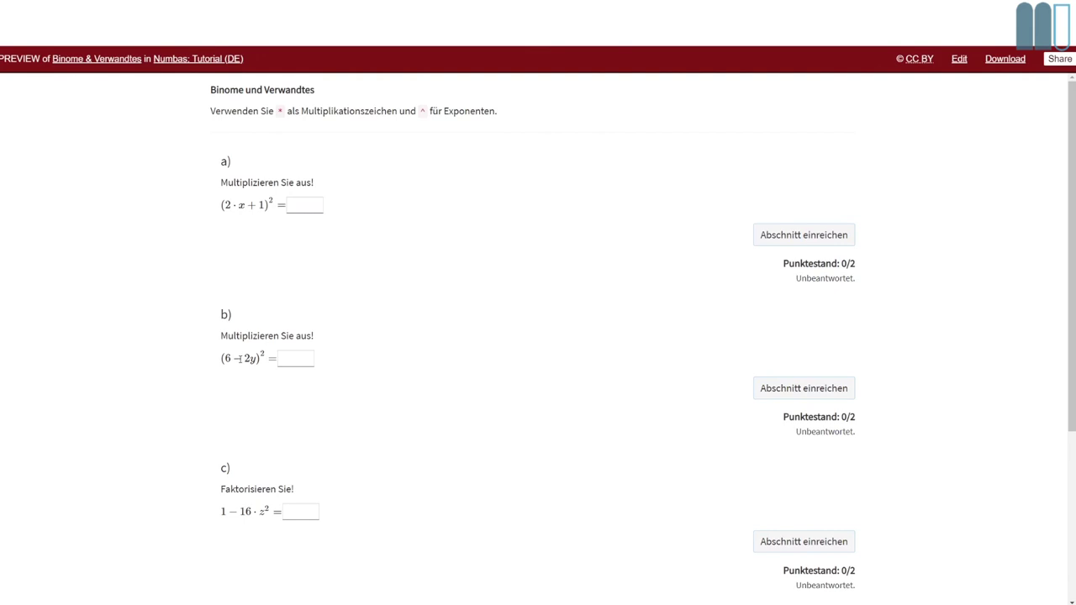
key("ctrl+w")
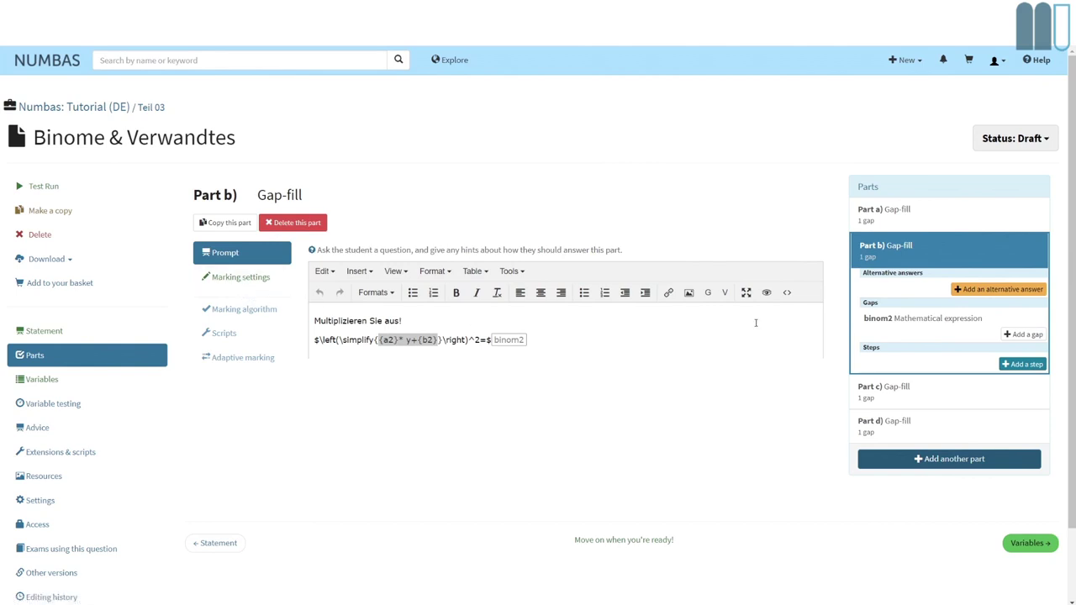
Step: Insert the missing multiplication sign in the binom2 gap's correct answer so that it reads {a2}^2*y^2+2*{a2}*{b2}*y+{b2}^2
left_click(895, 319)
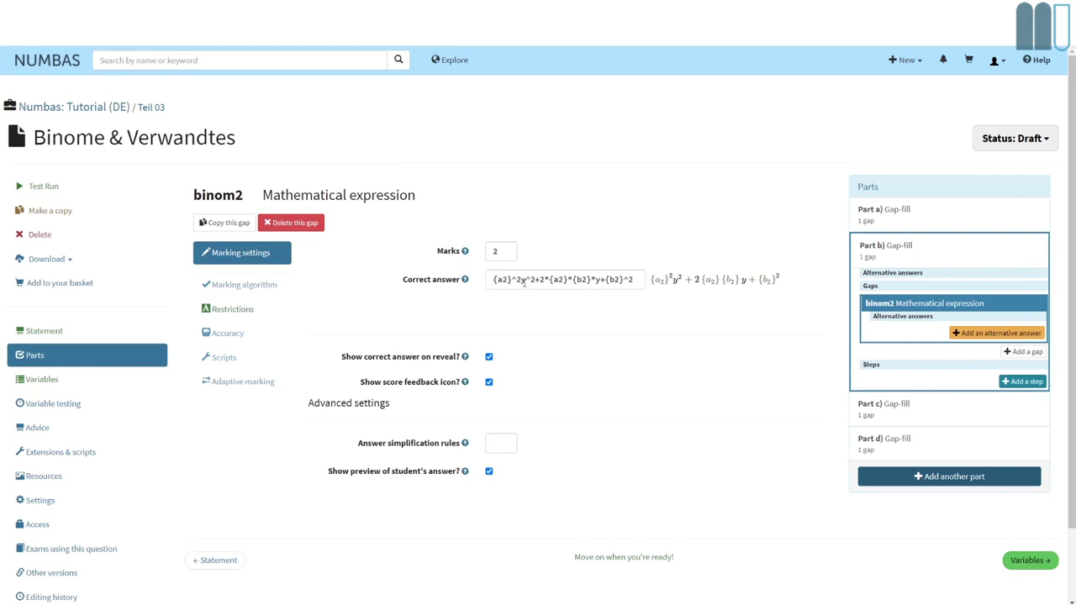
left_click(522, 281)
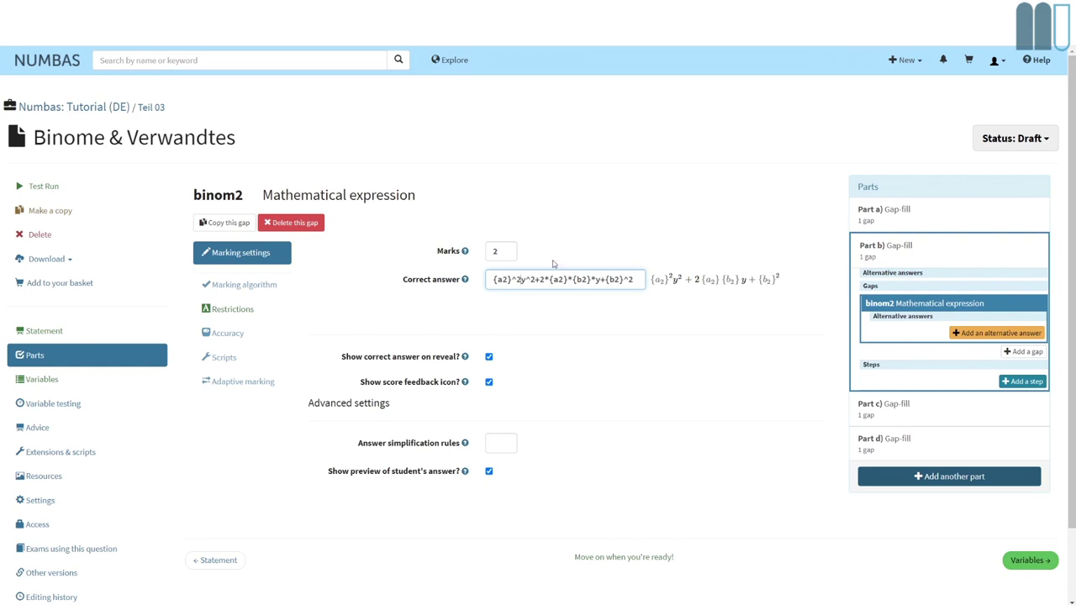
type("*")
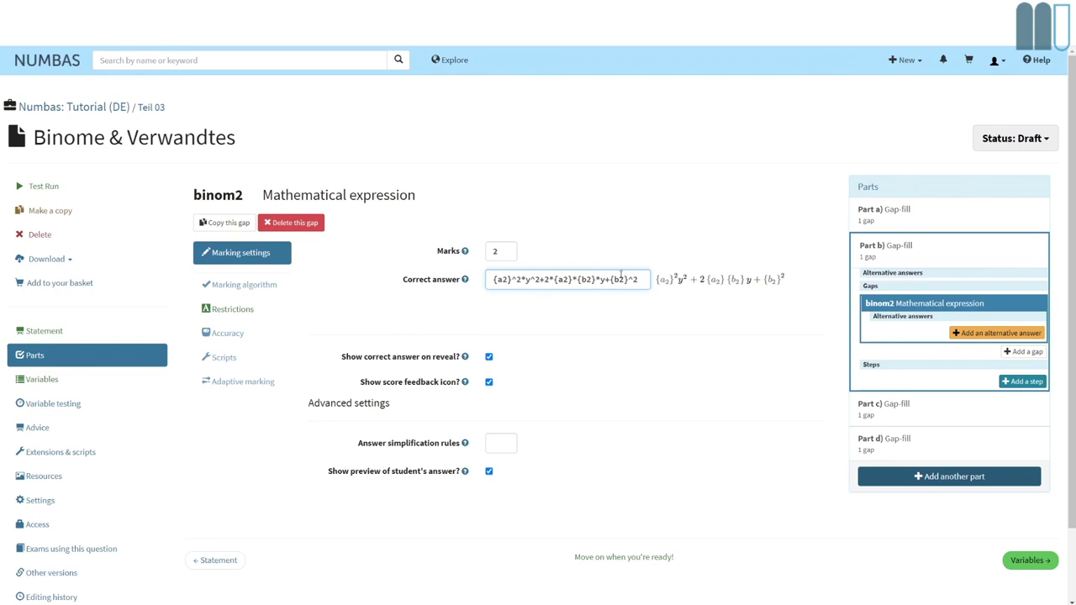
Step: Examine the binom2 gap's pattern restriction against its correct answer and the prompt and marking settings of part b)
left_click(249, 313)
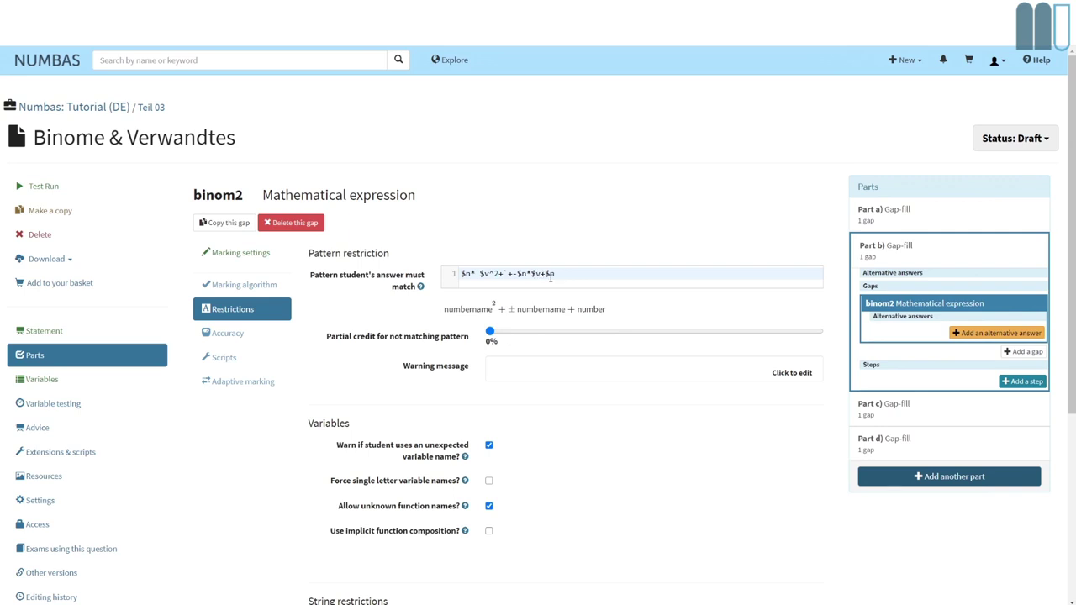
left_click(244, 261)
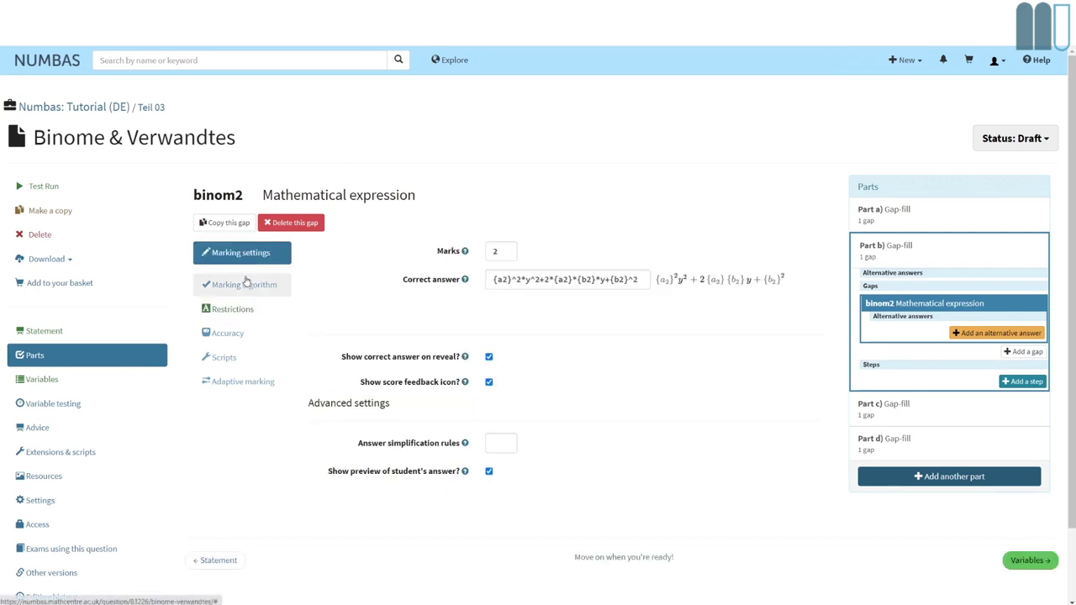
left_click(871, 248)
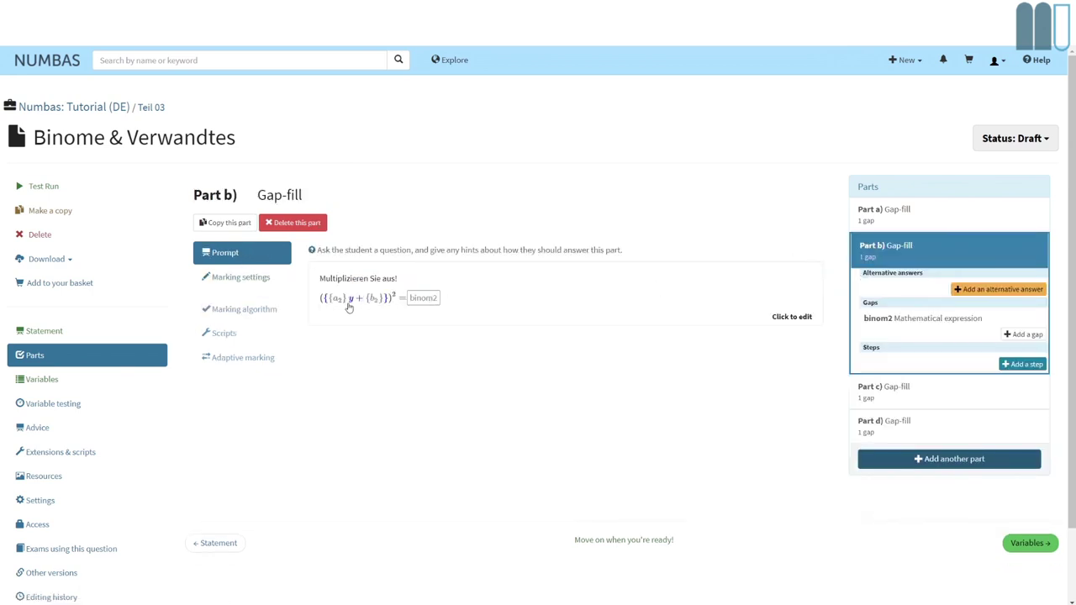
left_click(239, 312)
left_click(239, 284)
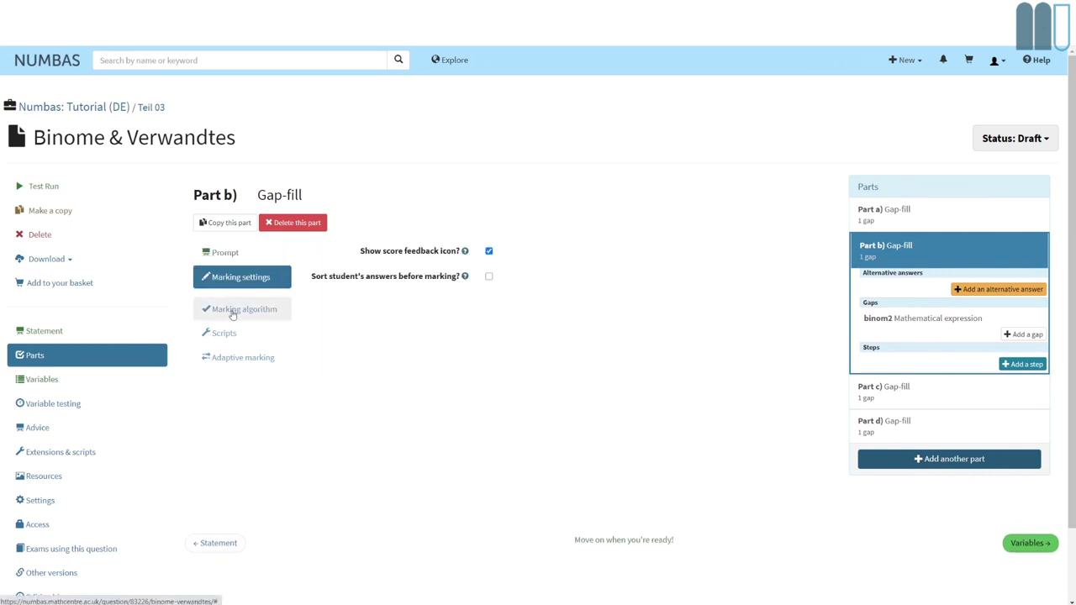
left_click(233, 313)
left_click(866, 318)
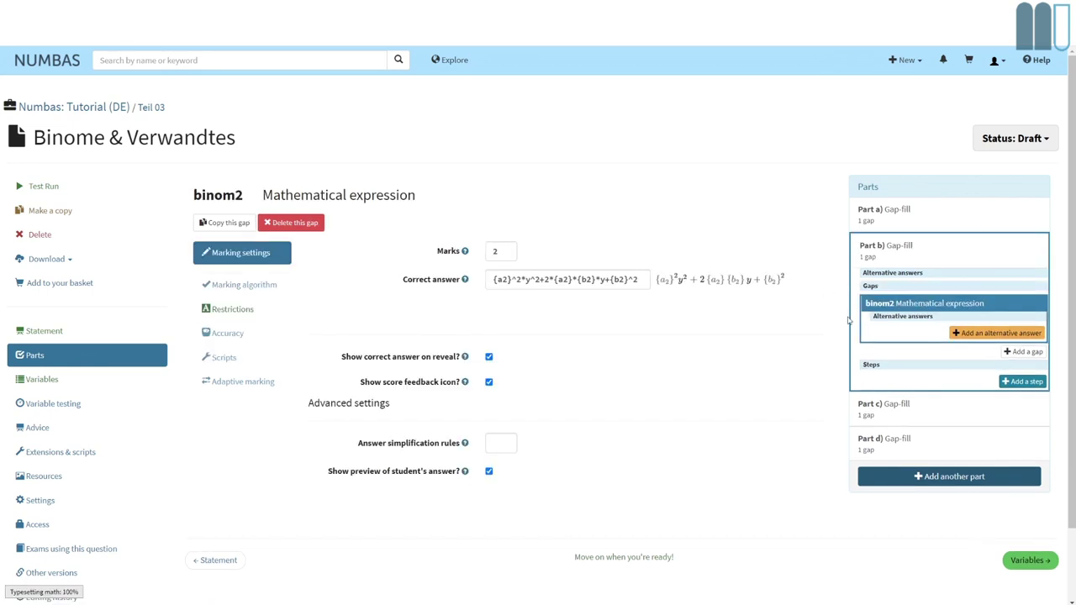
left_click(231, 310)
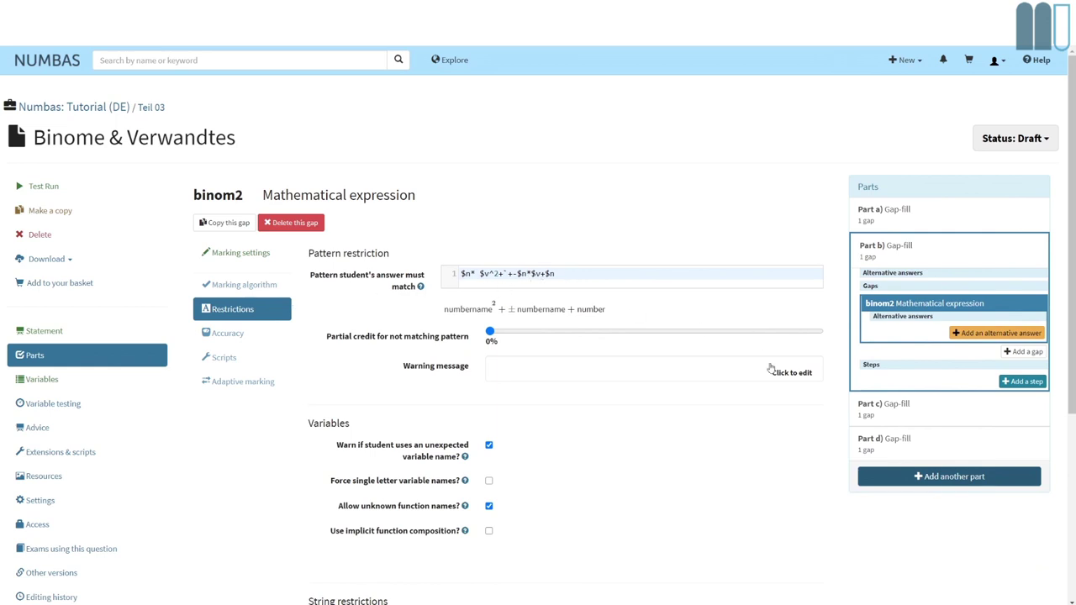
Step: Examine part c)'s factorisation prompt and the value definitions of its variables c and d
left_click(903, 408)
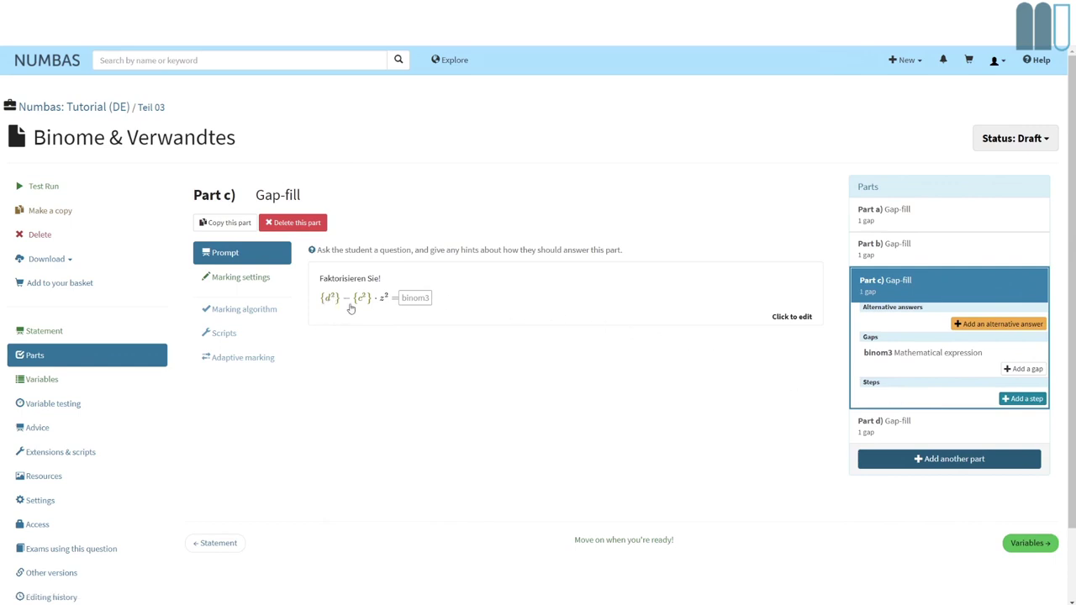
left_click(38, 378)
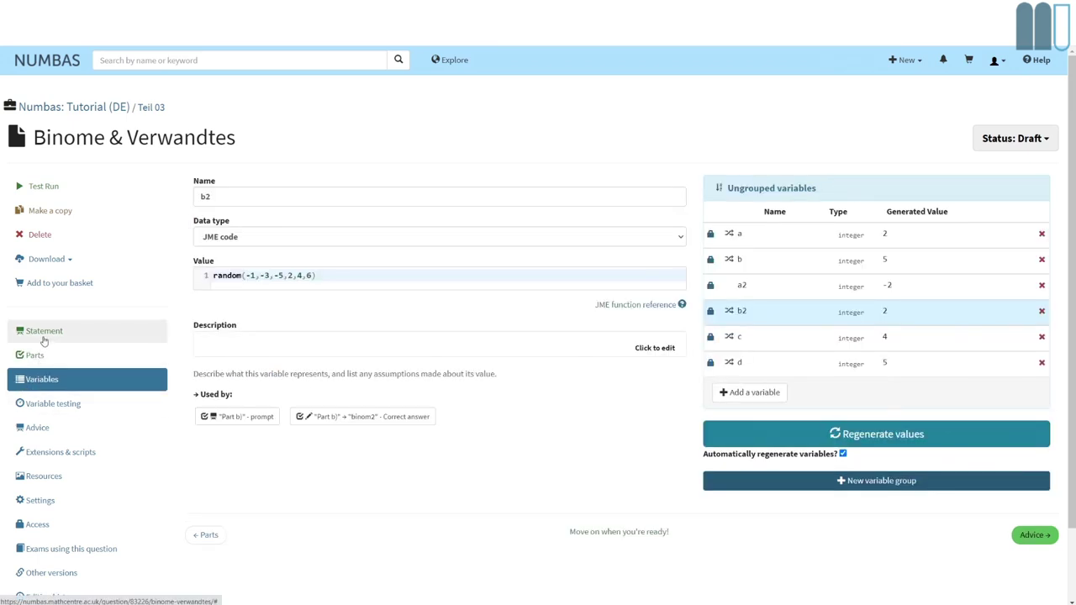
left_click(779, 343)
left_click(755, 365)
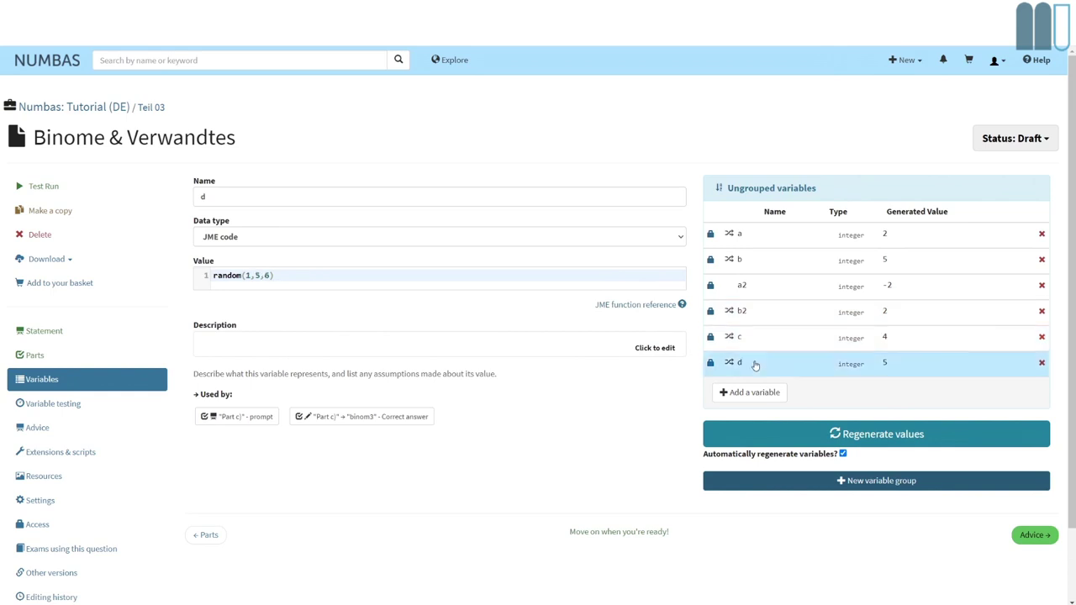
left_click(37, 337)
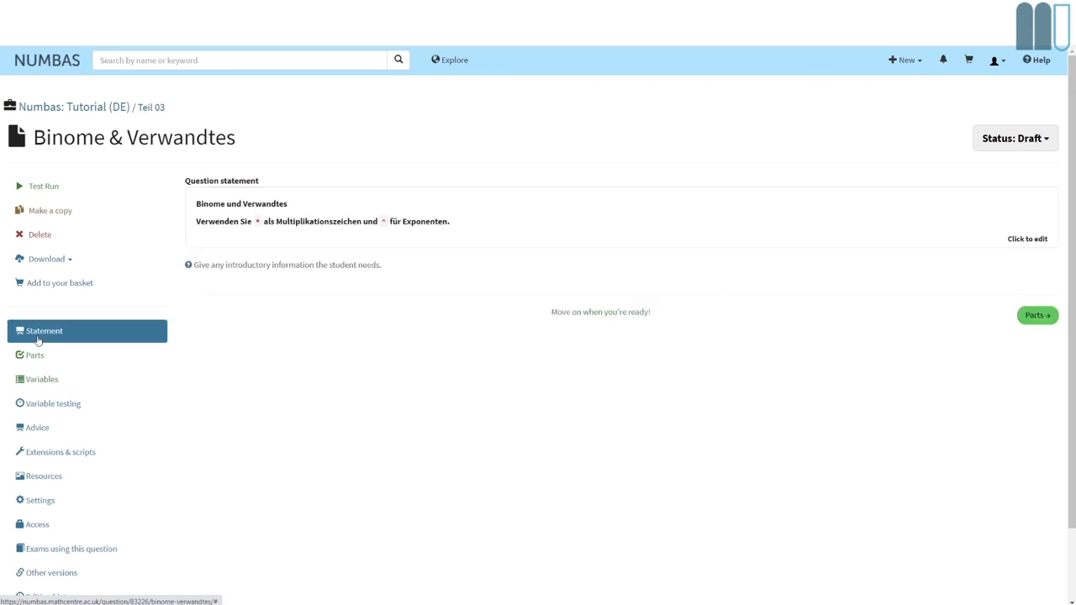
left_click(42, 356)
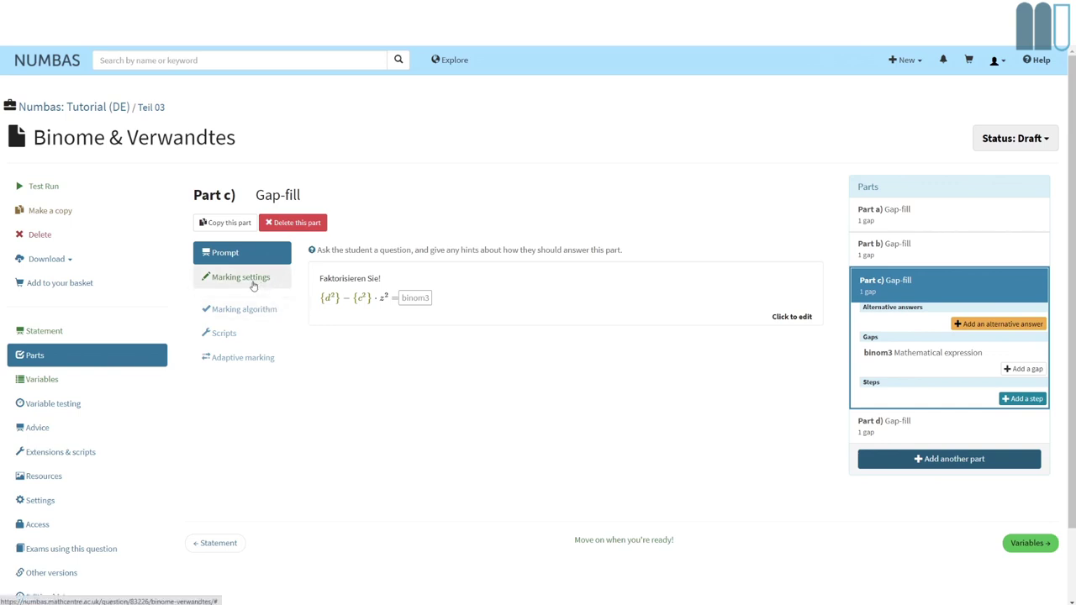
Step: Examine the correct answer expression and pattern restriction of the binom3 gap in part c)
left_click(972, 354)
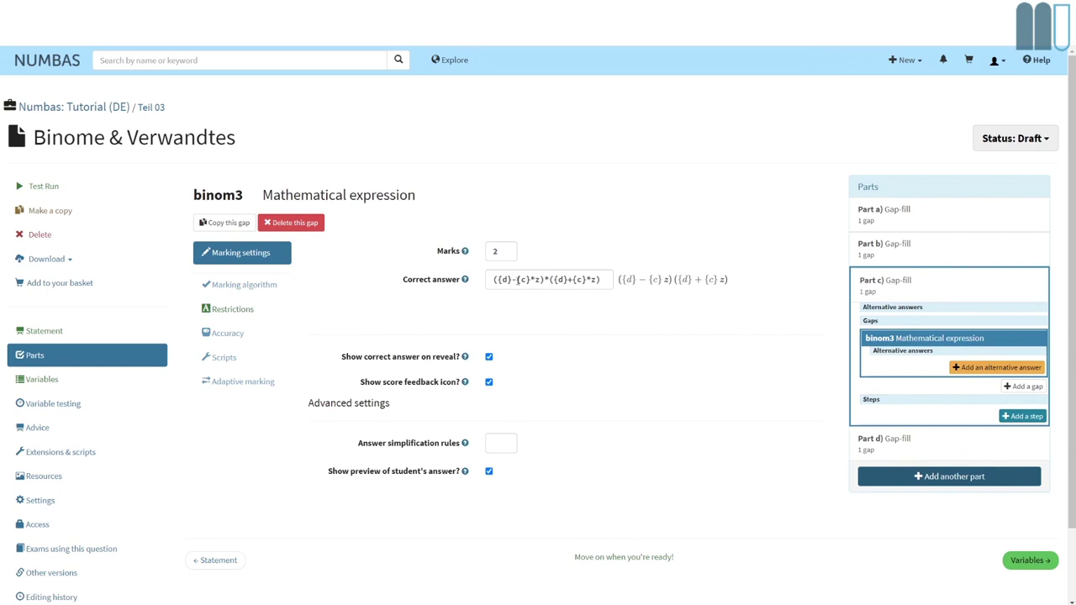
left_click(497, 279)
left_click(251, 311)
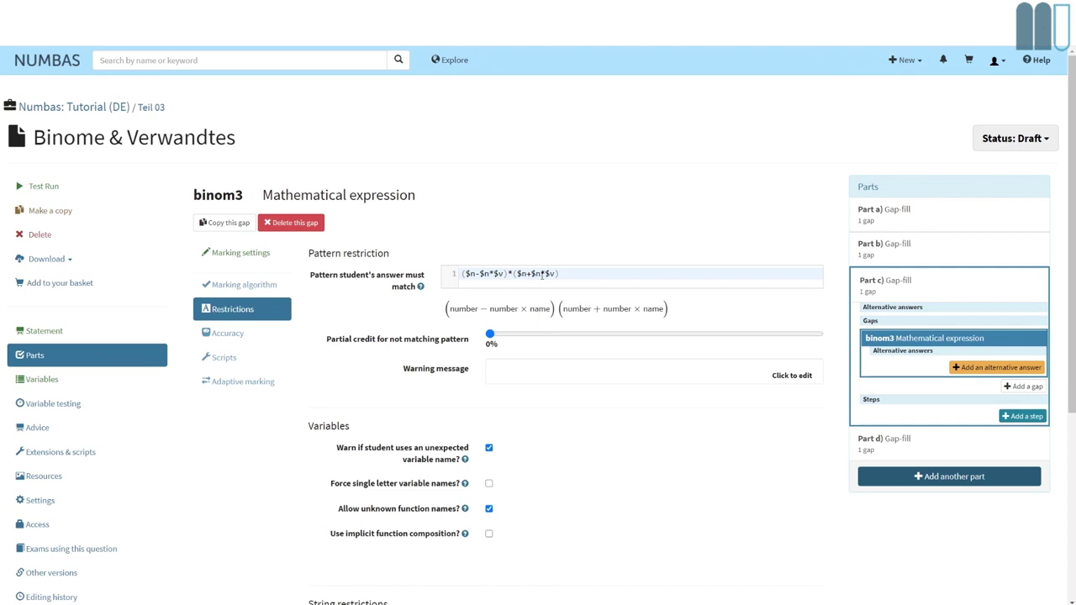
Step: Start a test run of the question and submit (6-4z)(4z+6) as the factorisation in part c)
left_click(478, 280)
left_click(44, 186)
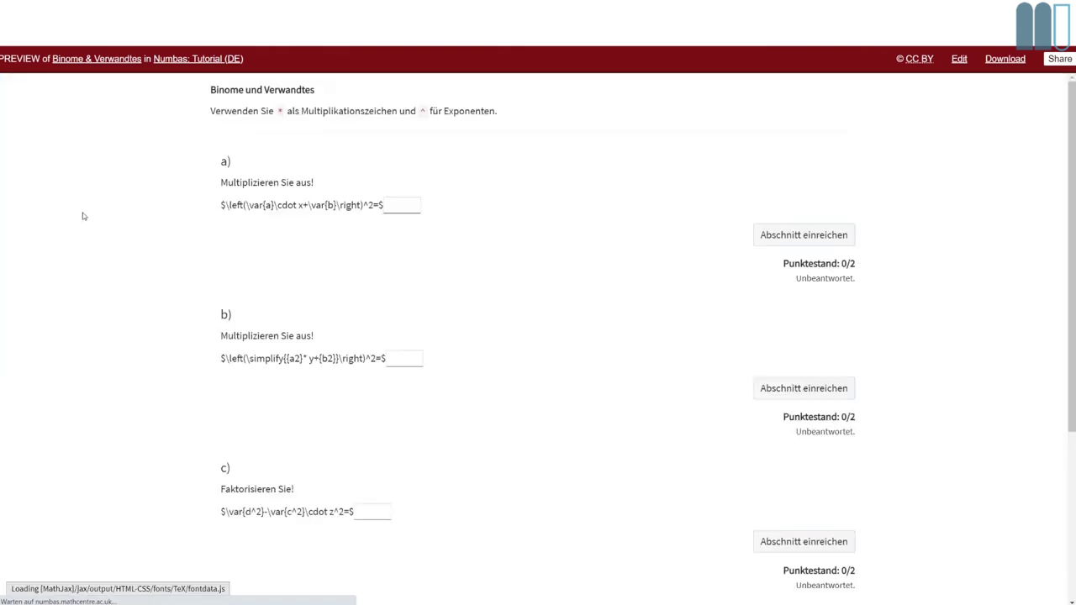
left_click(319, 511)
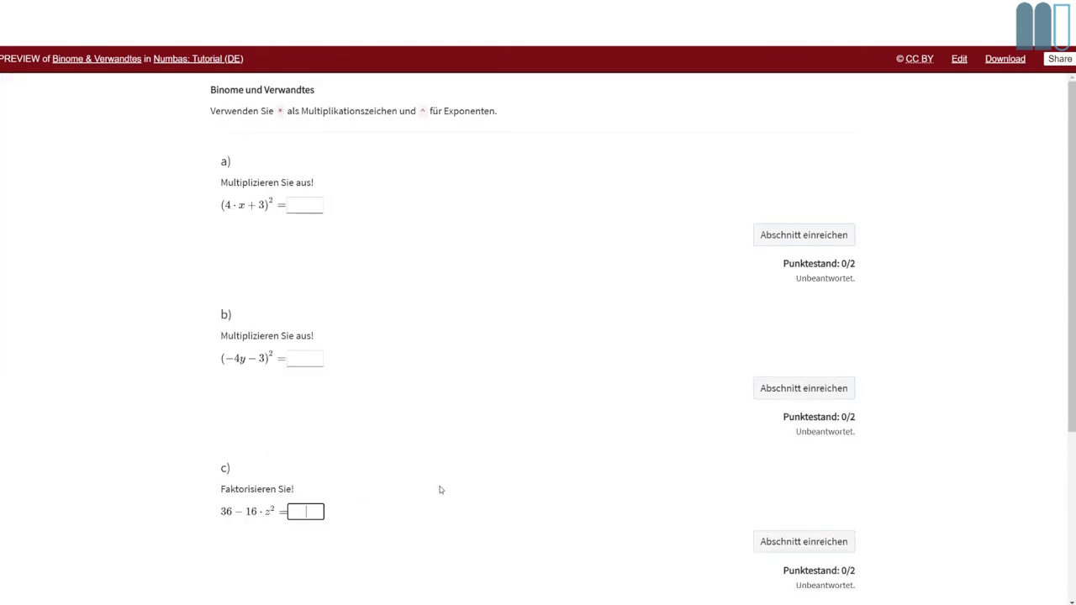
scroll(439, 489, "down", 2)
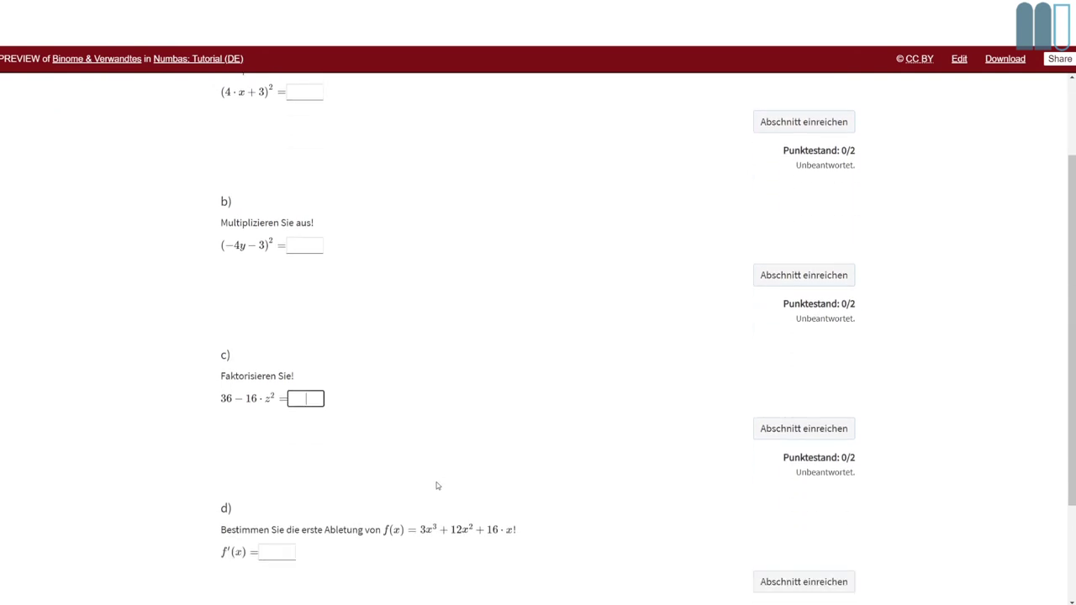
type("(6")
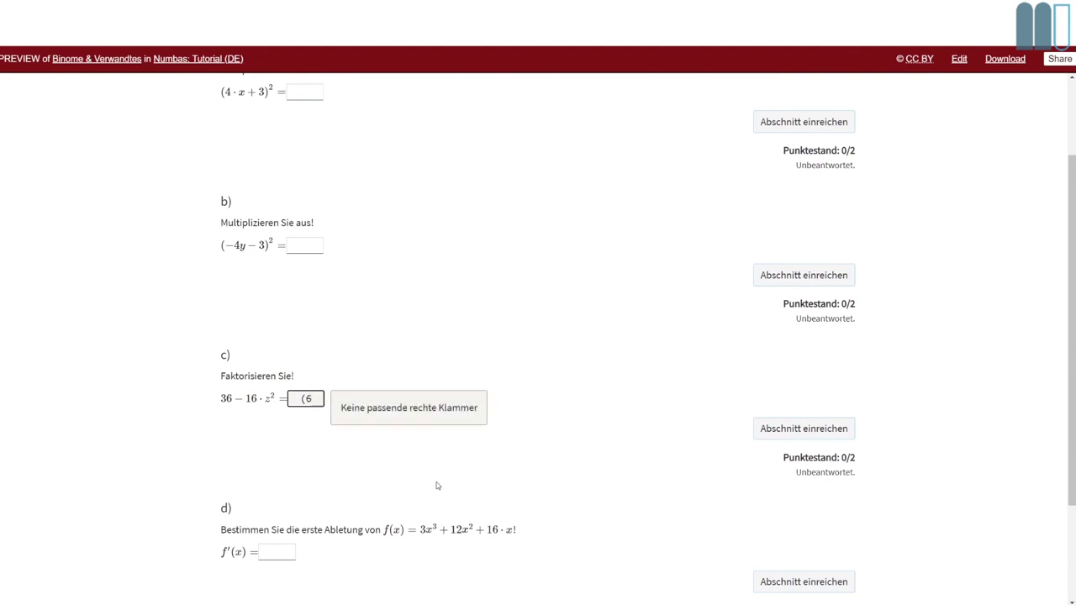
type("-4z)")
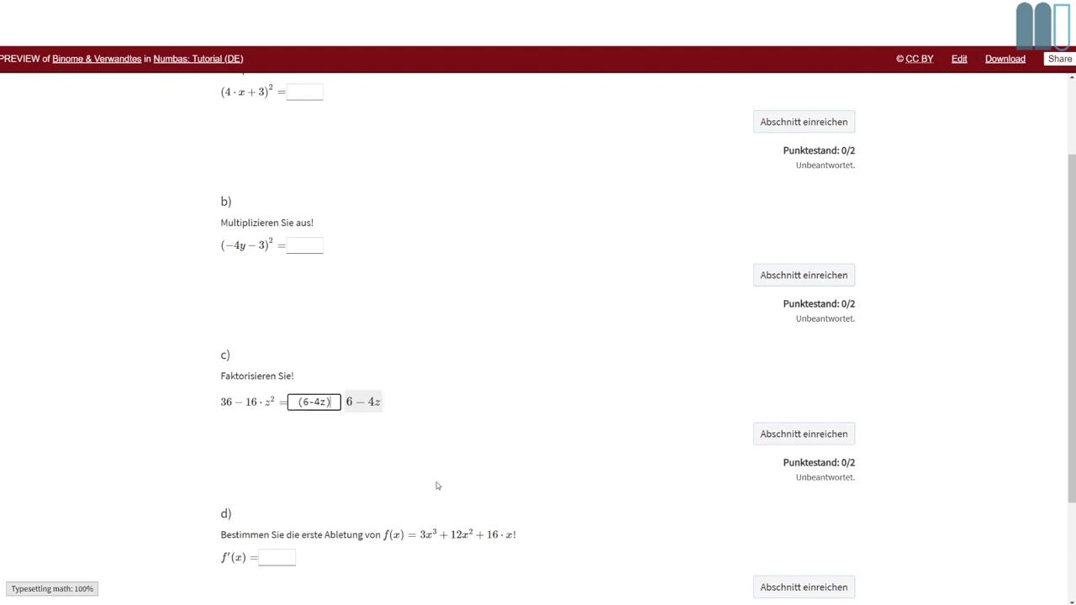
type("(")
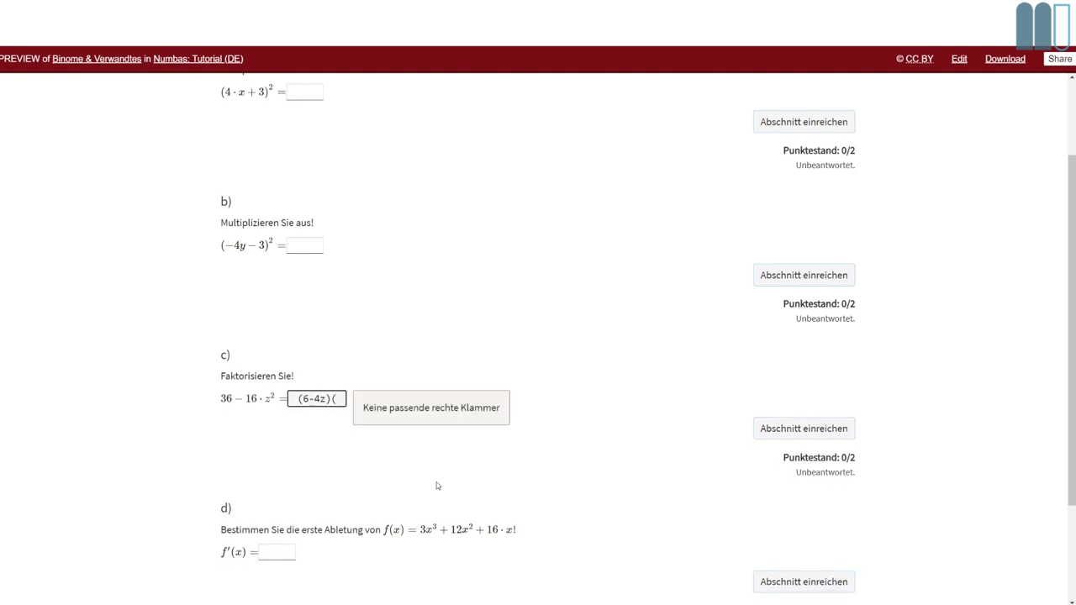
type("4z+")
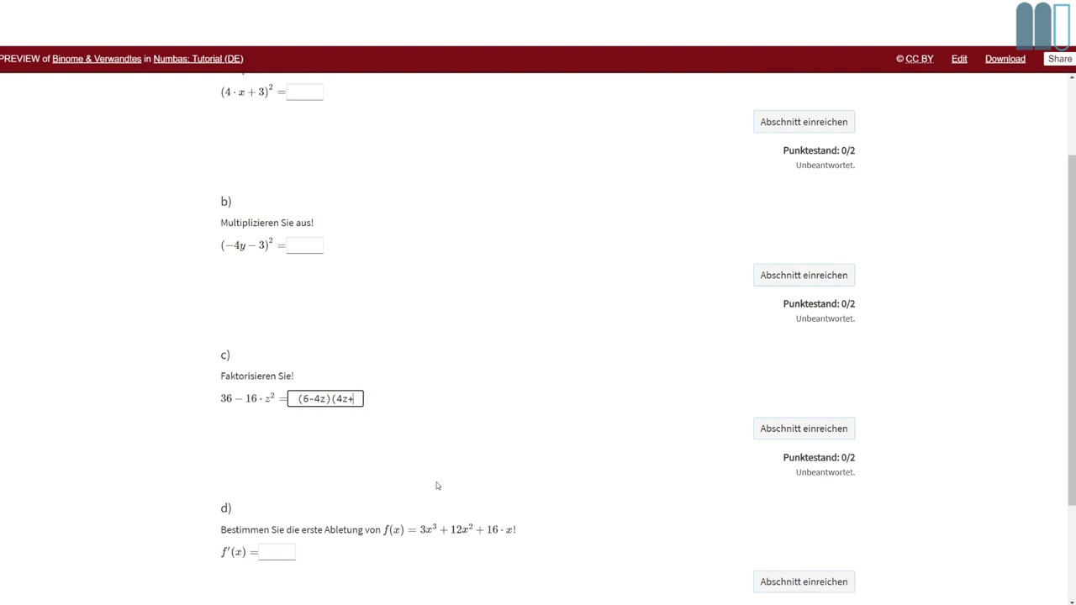
type("6)")
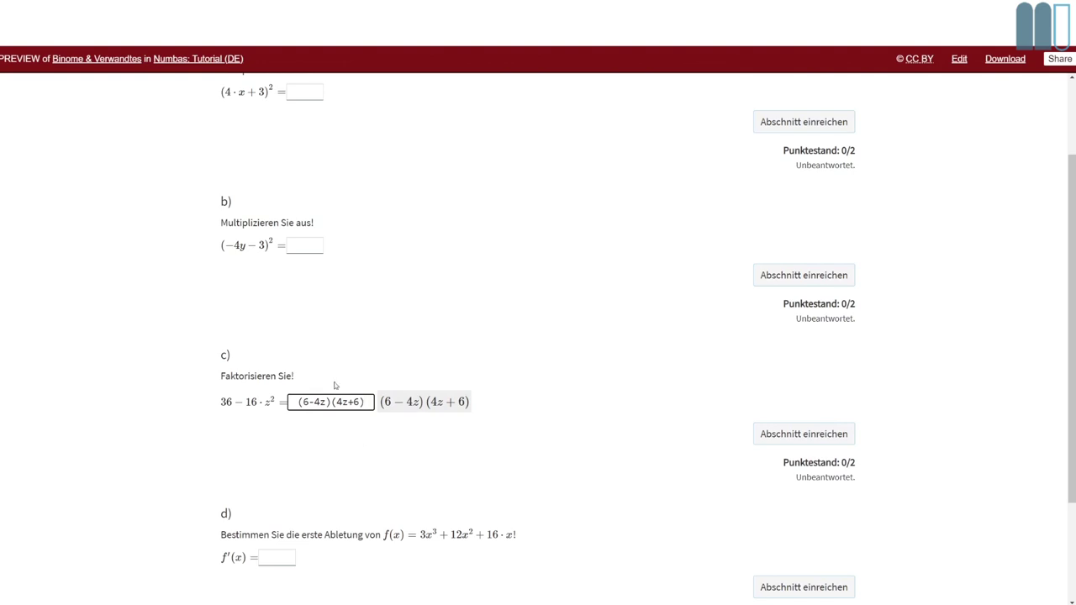
left_click(814, 442)
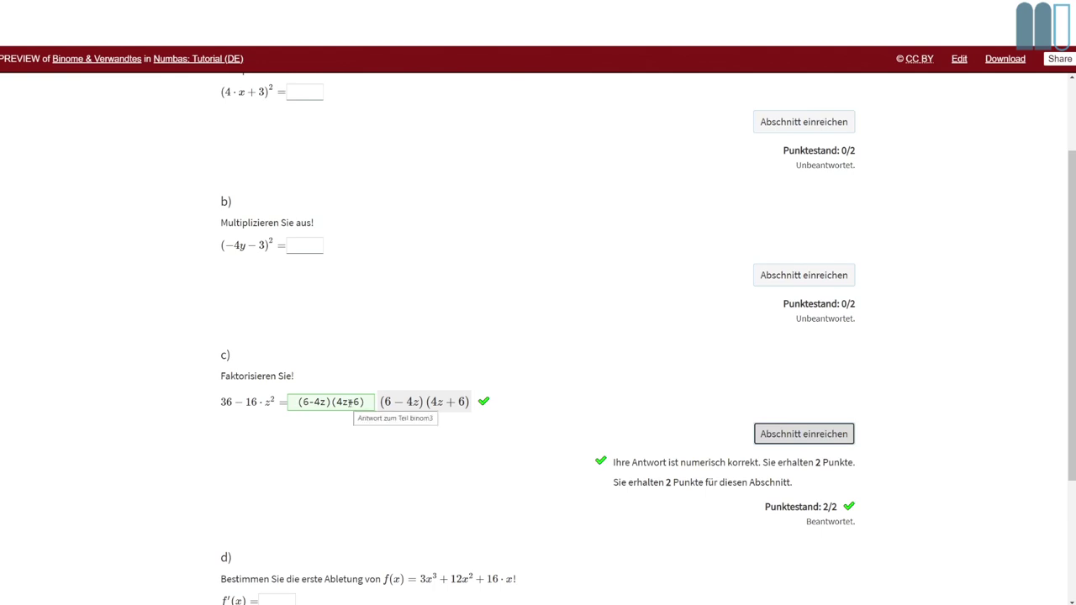
Step: Reorder the second factor of part c)'s answer so it reads (6-4z)(6+4z), and submit the part again
key("ctrl+w")
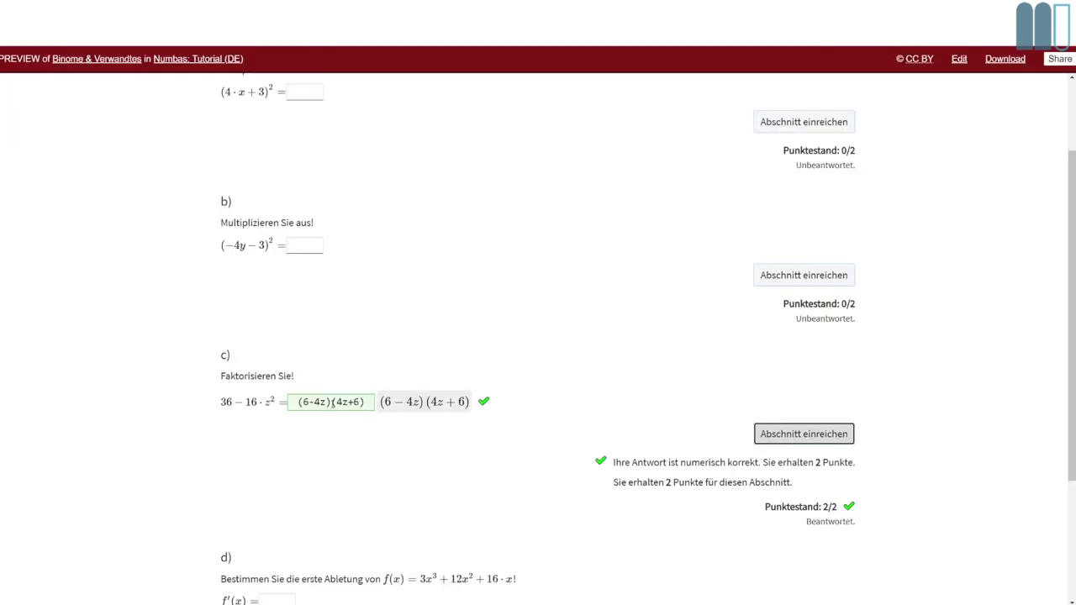
left_click(339, 404)
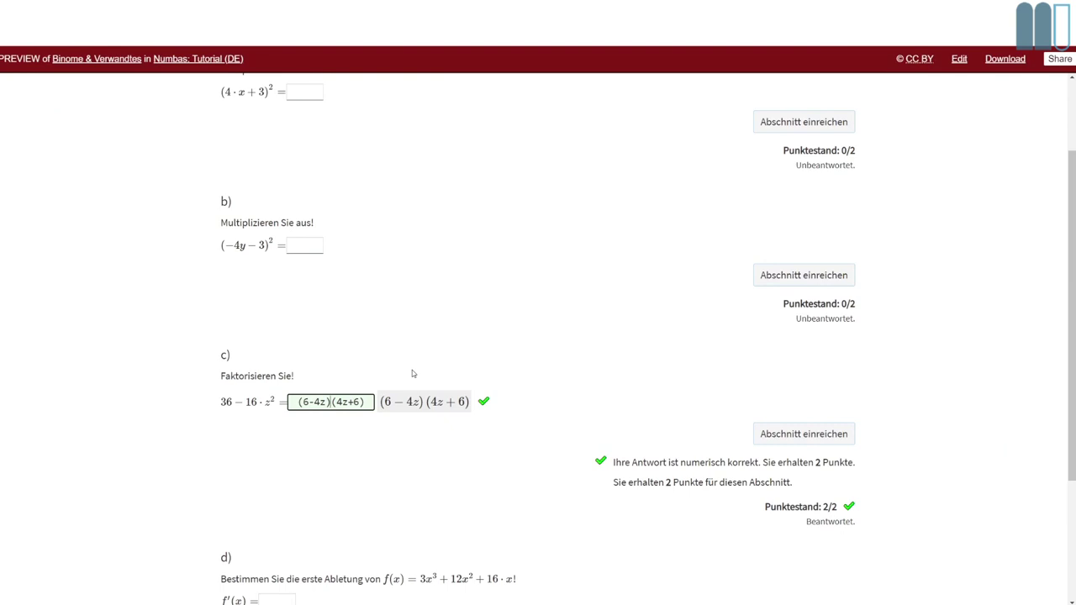
type("6+")
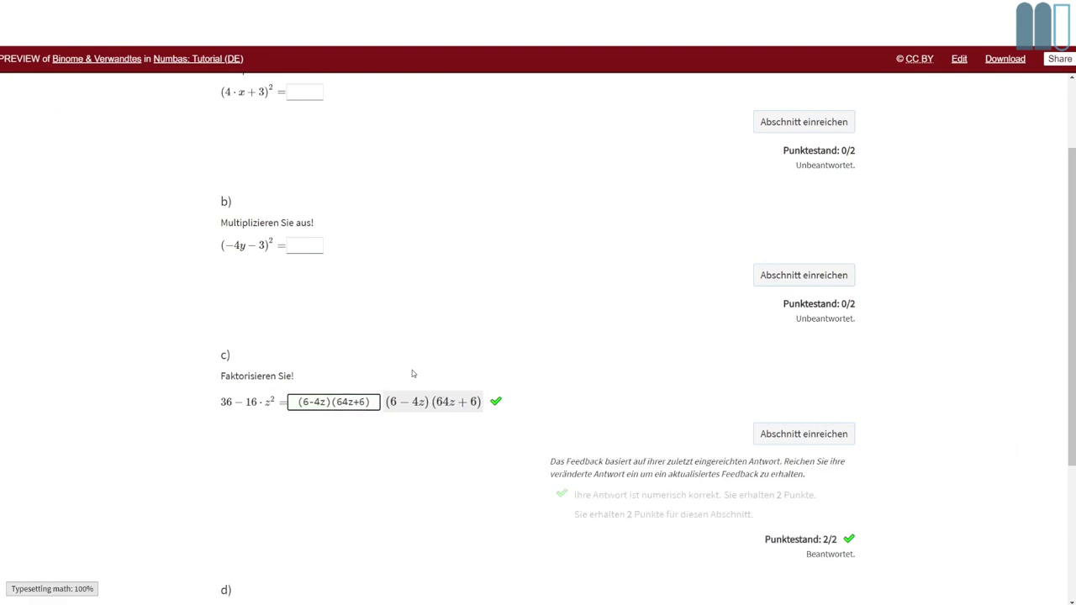
key("shift+Right")
key("shift+Right")
key("BackSpace")
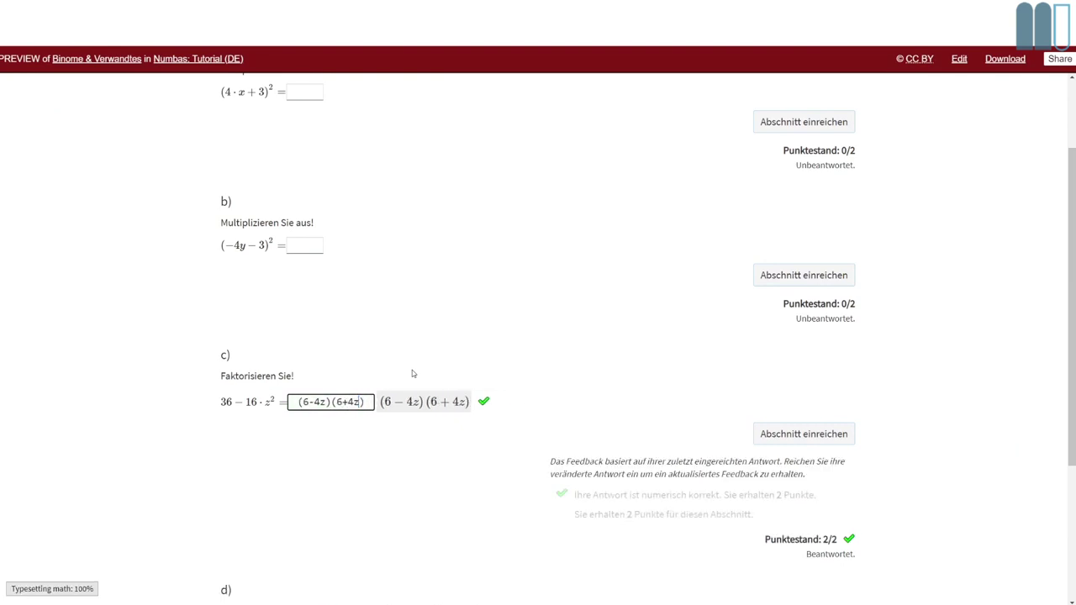
left_click(754, 439)
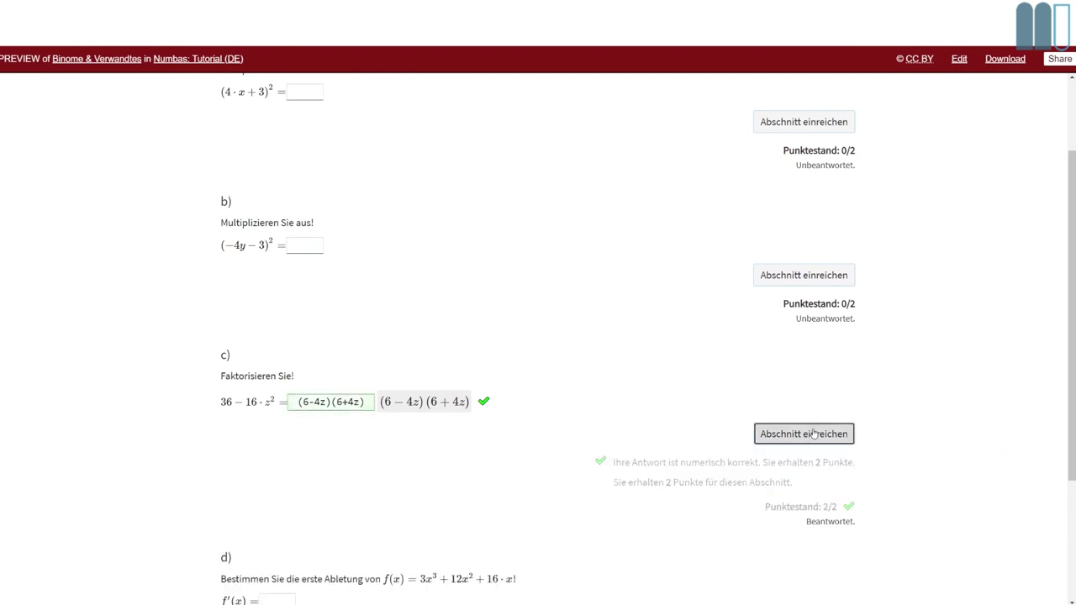
Step: Swap the factors in part c)'s answer and add an explicit multiplication sign, submitting (6+4z)*(6-4z)
left_click(327, 402)
key("shift+Home")
key("BackSpace")
type("*(6-4z)")
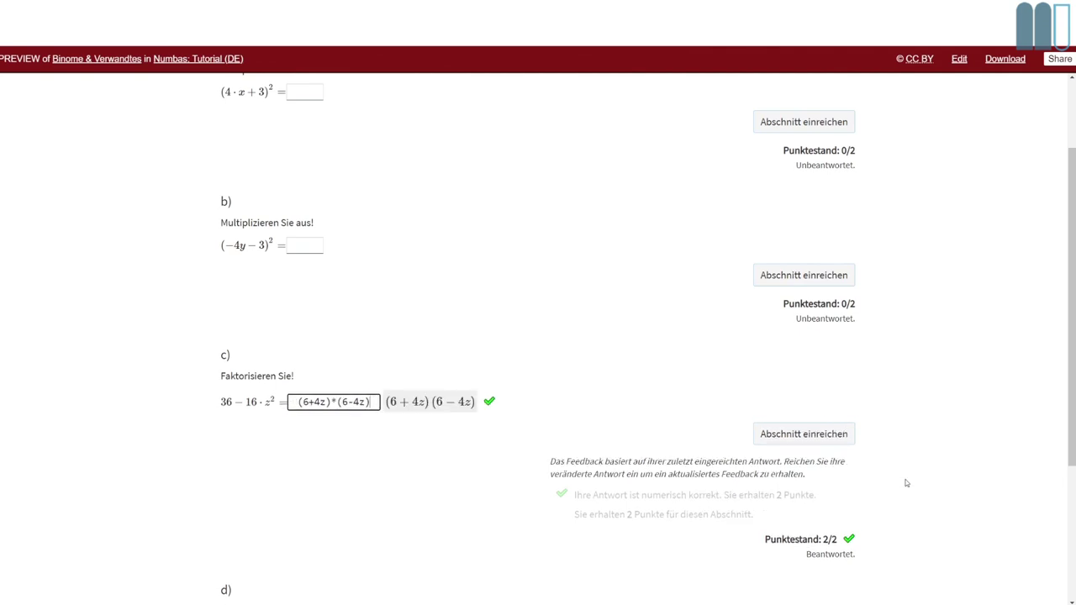
left_click(845, 435)
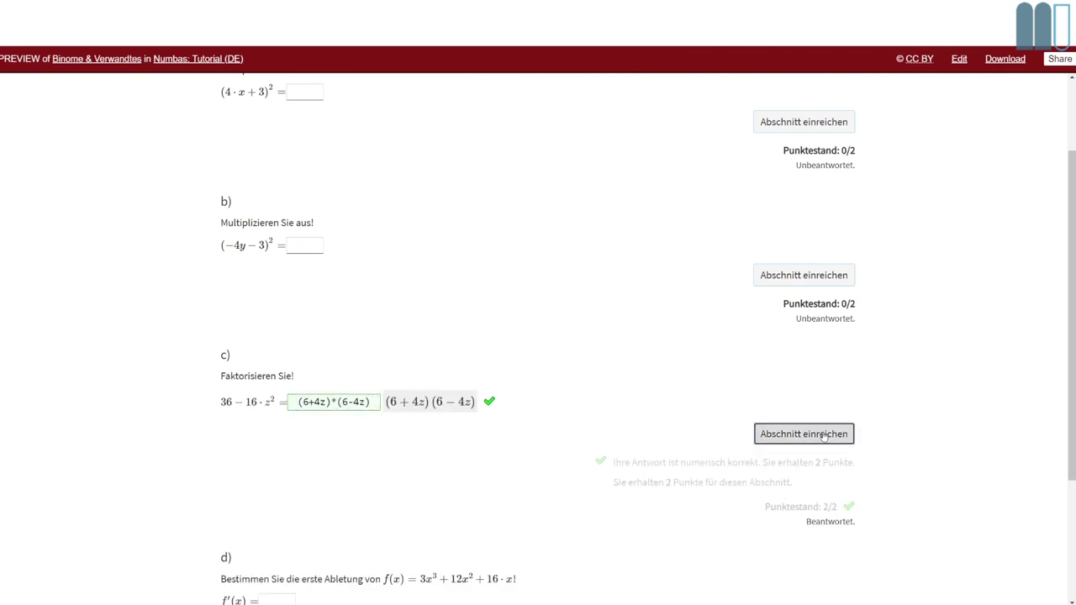
Step: Replace the first 6 in part c)'s answer with 3+3 and submit (3+3+4z)*(6-4z) to test the pattern restriction
left_click(306, 401)
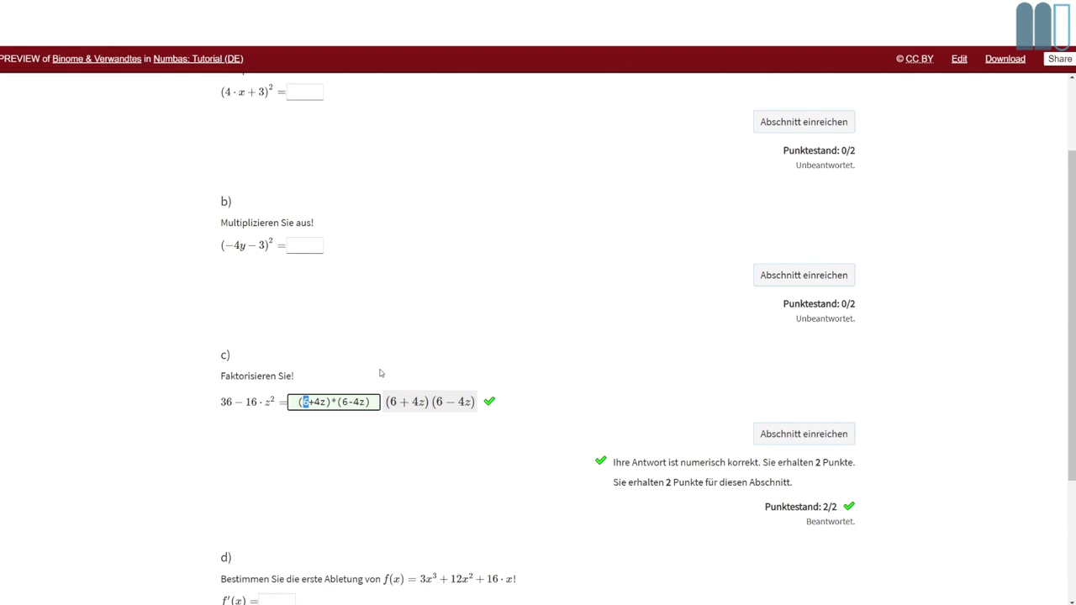
type("3+3")
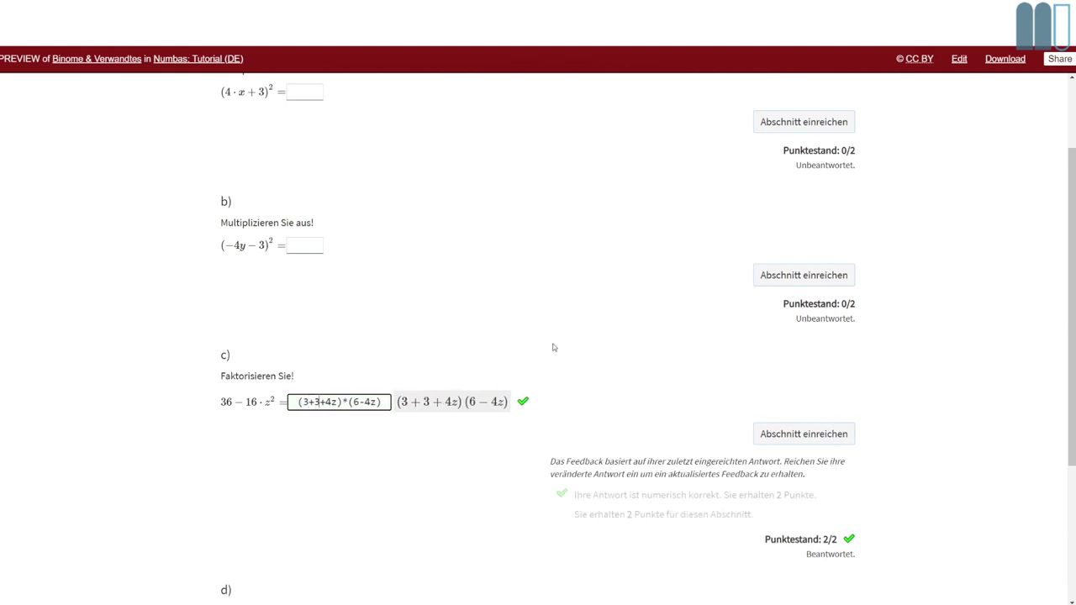
left_click(805, 437)
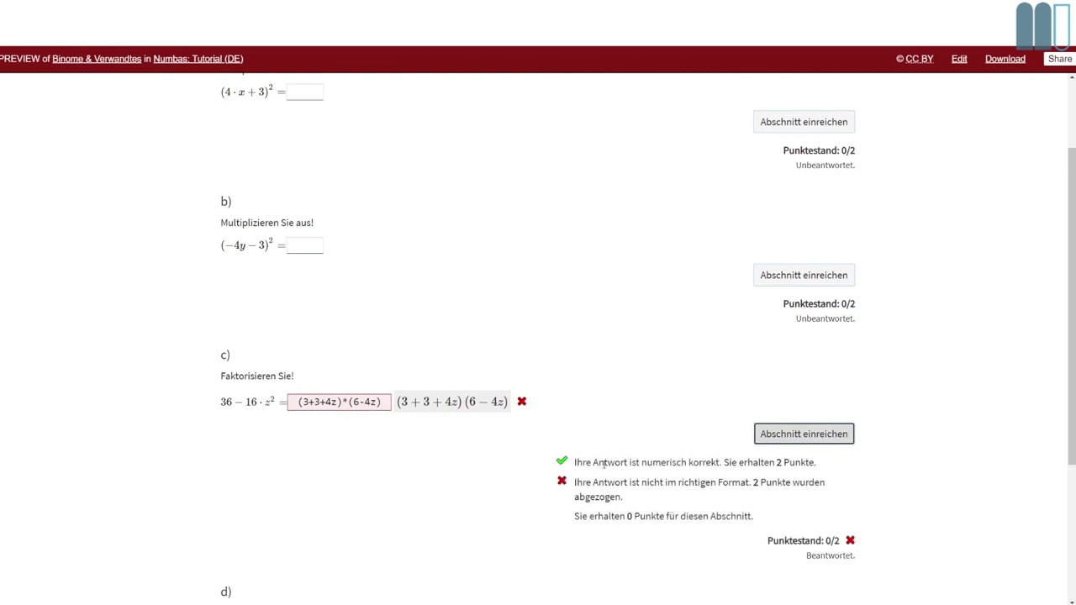
Step: Replace part c)'s whole answer with the unfactorised expression 36-16*z^2 and submit it
left_click_drag(387, 402, 264, 393)
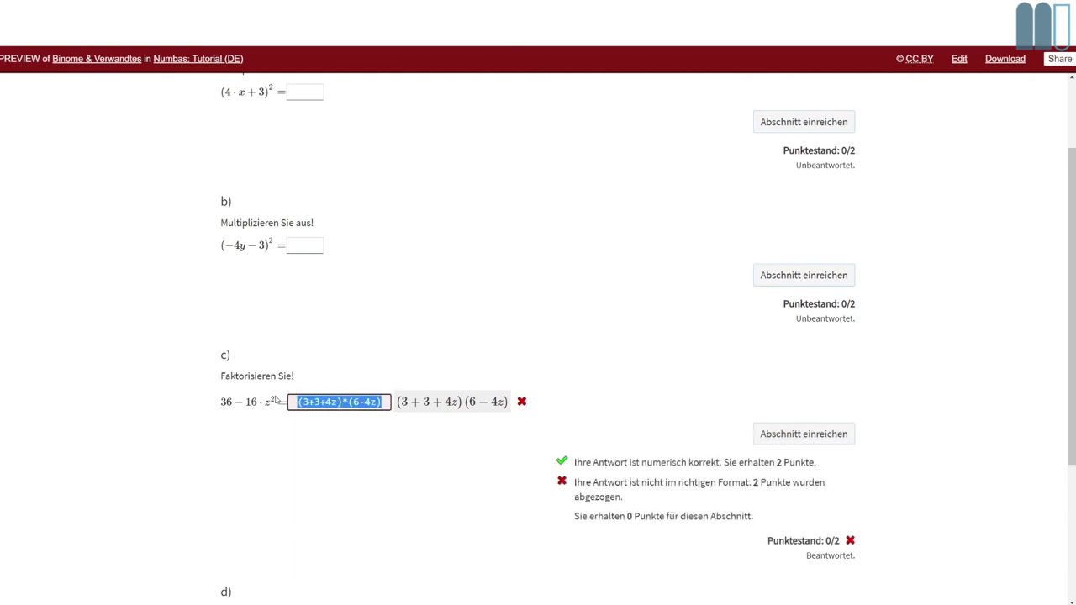
type("36")
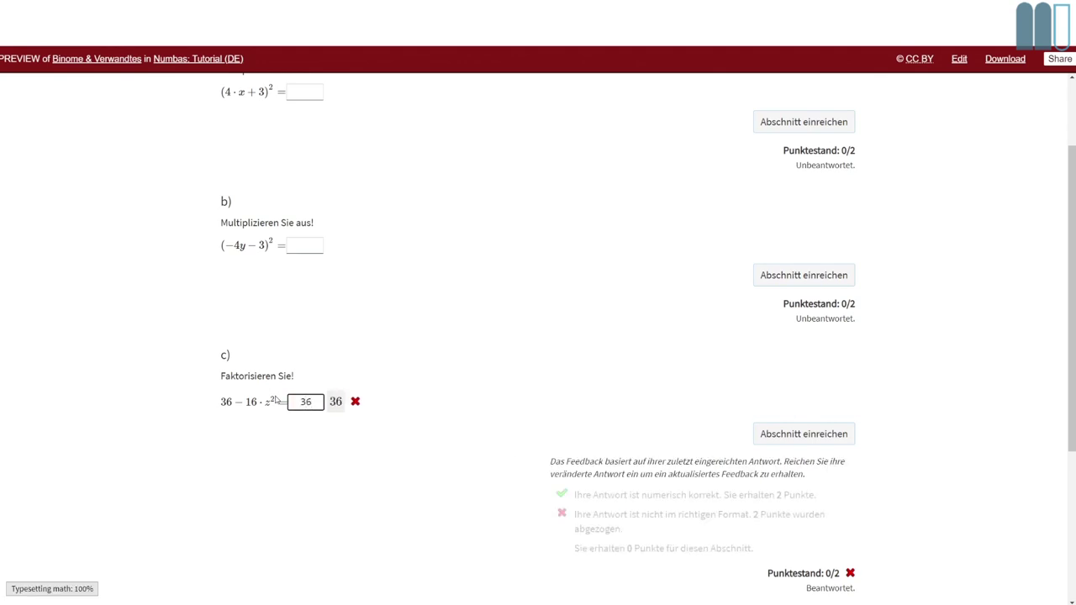
type("-16*")
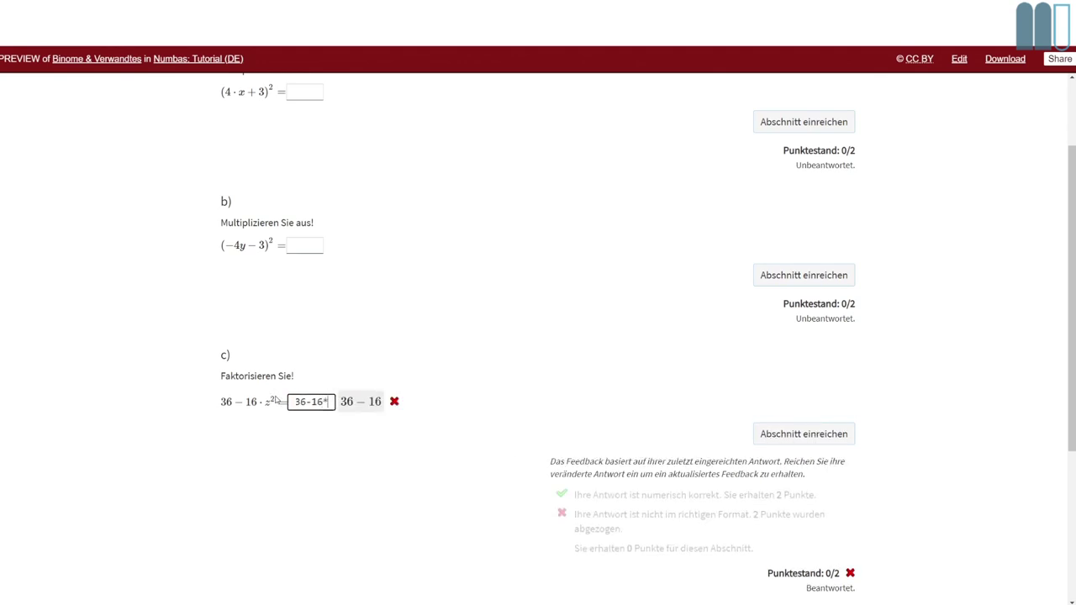
type("z^2")
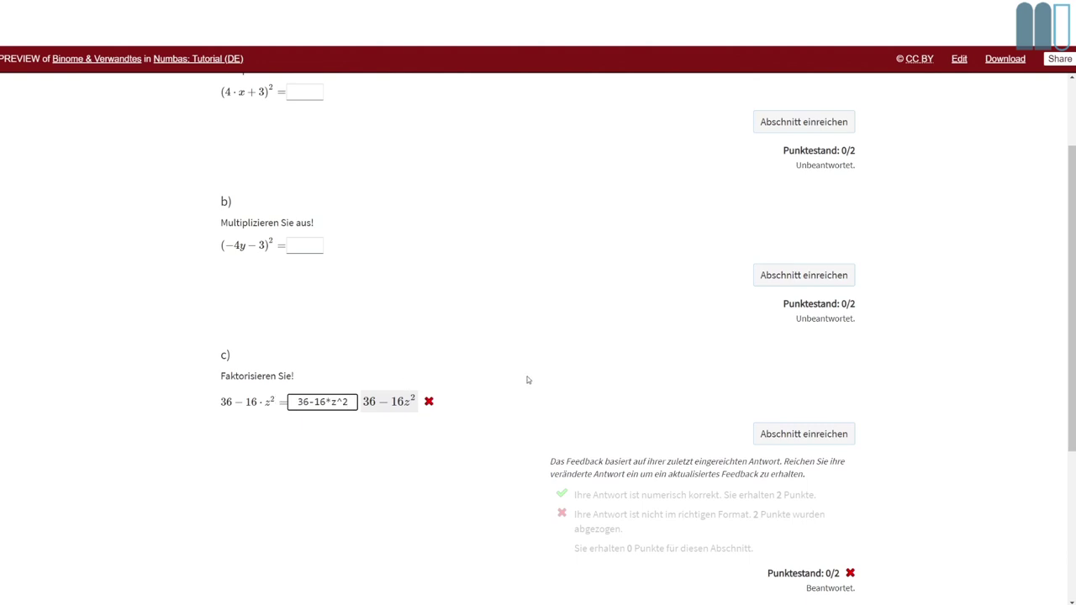
left_click(798, 443)
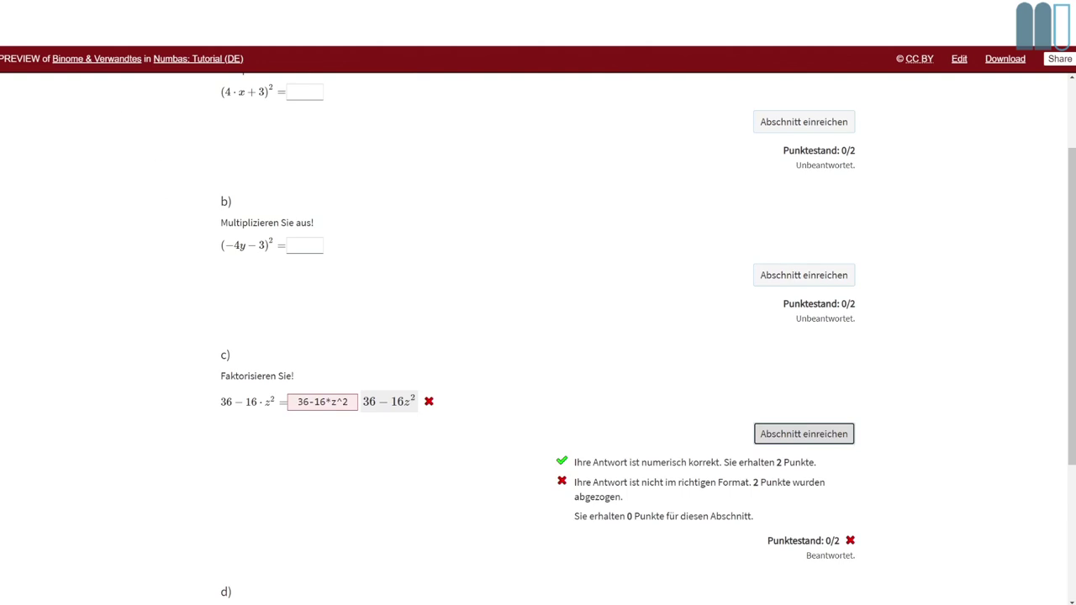
Step: Compare the multiplication sign in the submitted part c) answer with the binom3 gap's pattern restriction in the question editor
key("ctrl+w")
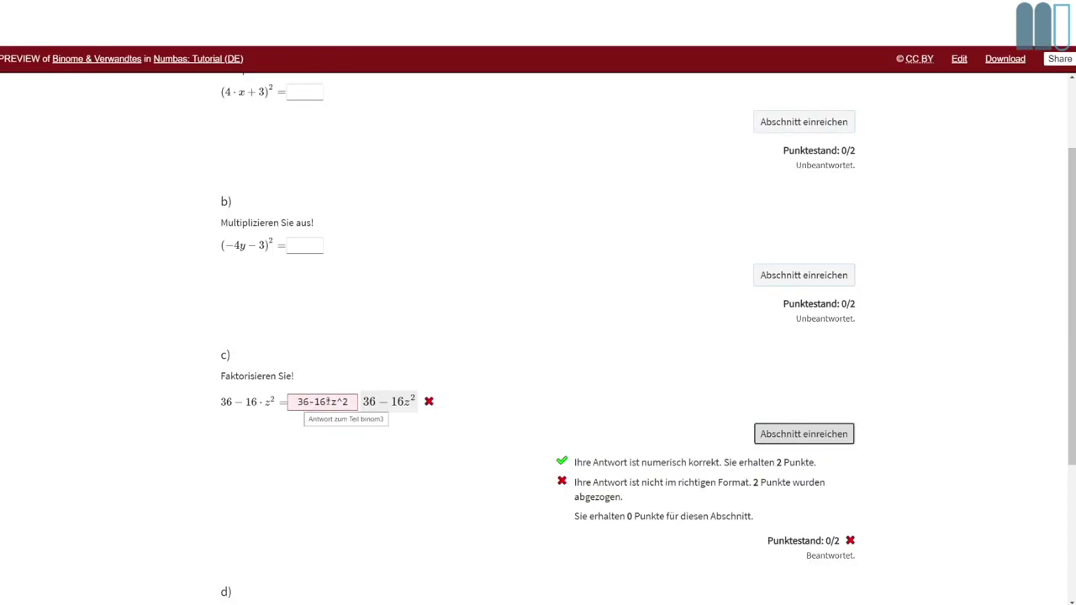
left_click(328, 402)
left_click_drag(325, 402, 331, 402)
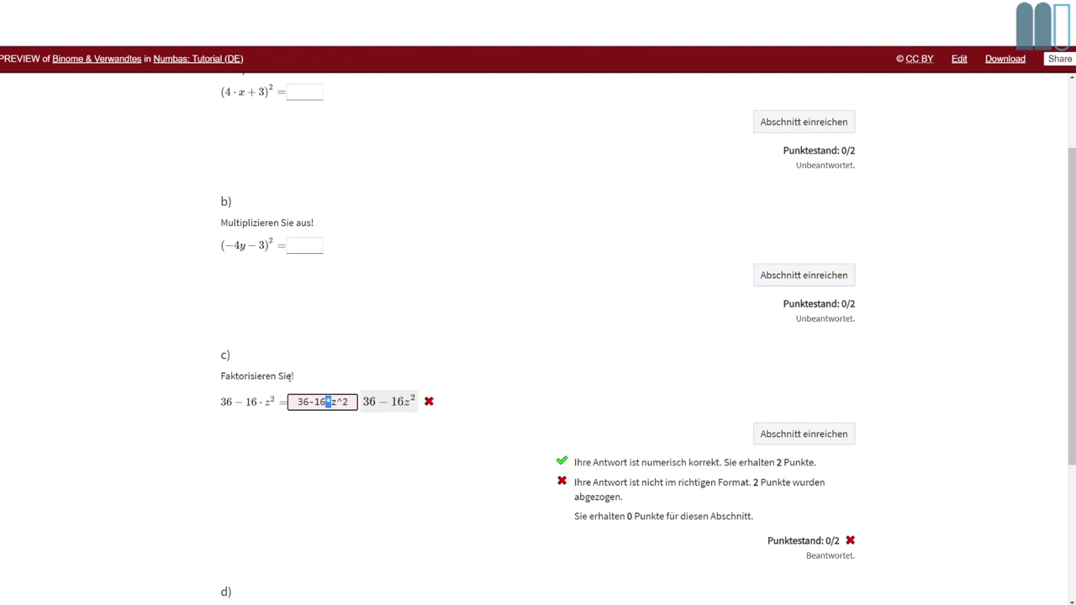
key("ctrl+w")
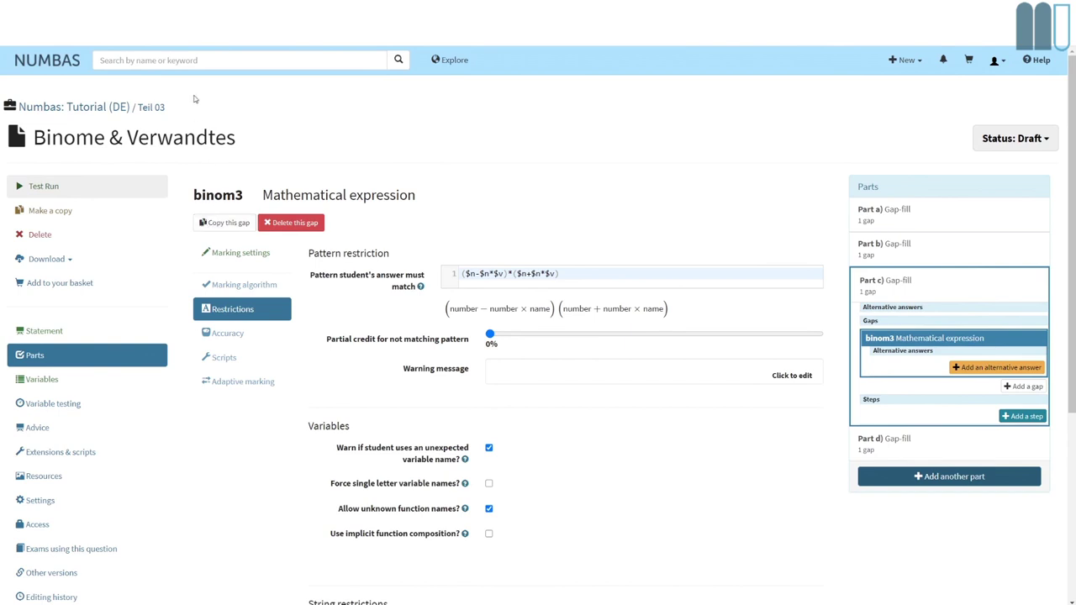
key("ctrl+Tab")
Step: Submit 9x^2+24x+16 as the first derivative f'(x) in part d) of the test run
scroll(427, 279, "down", 3)
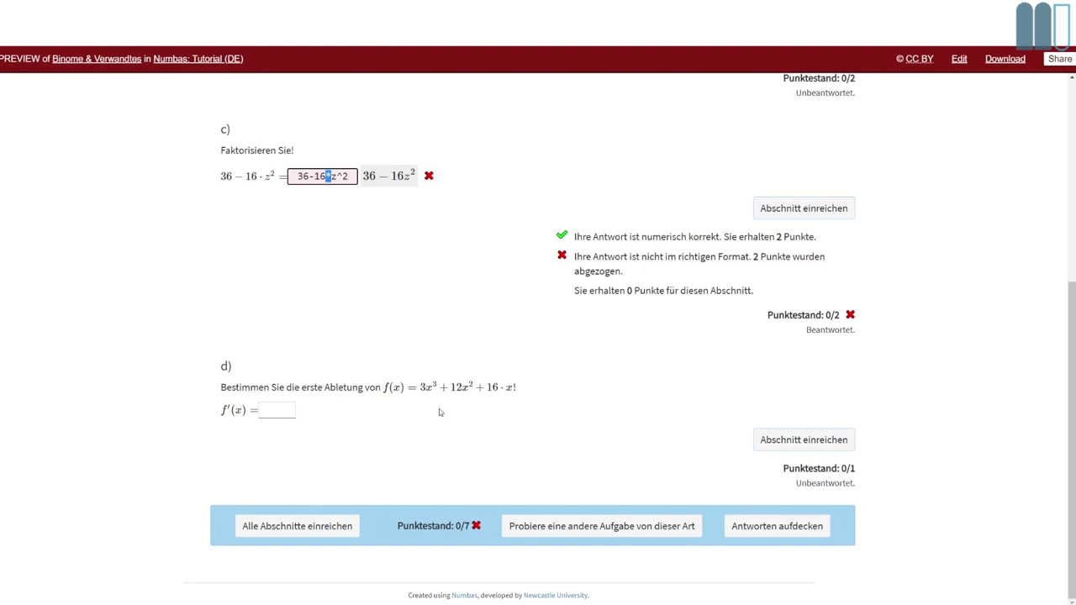
left_click(289, 409)
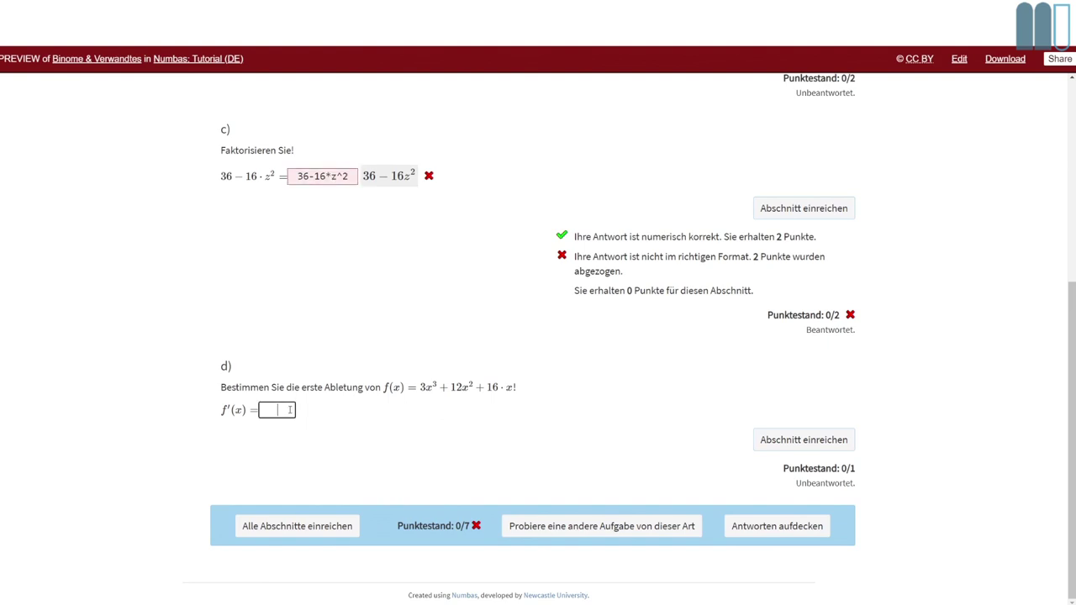
type("9")
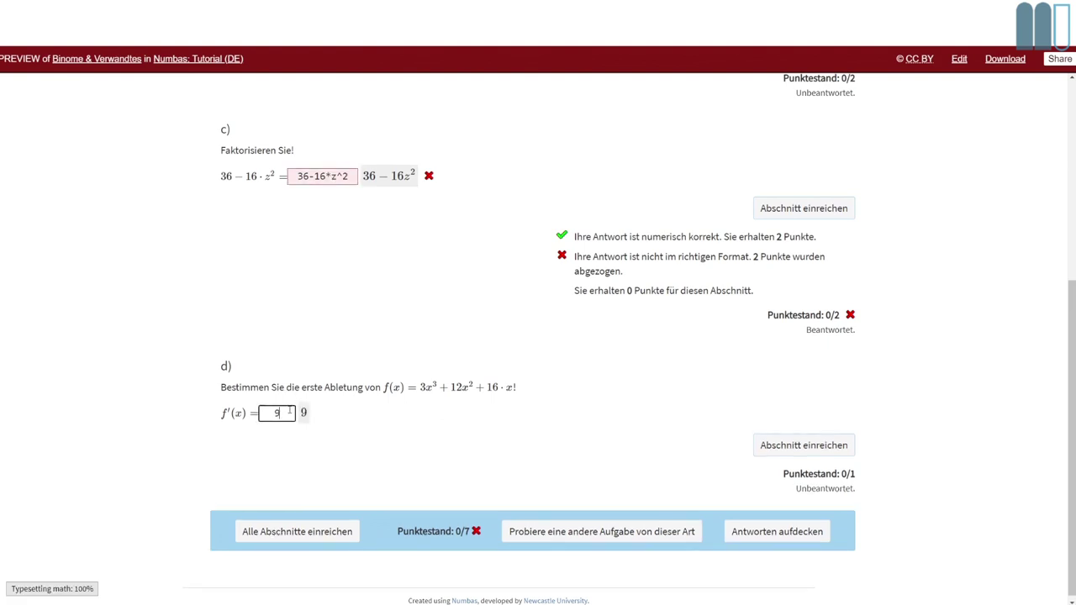
type("x^2")
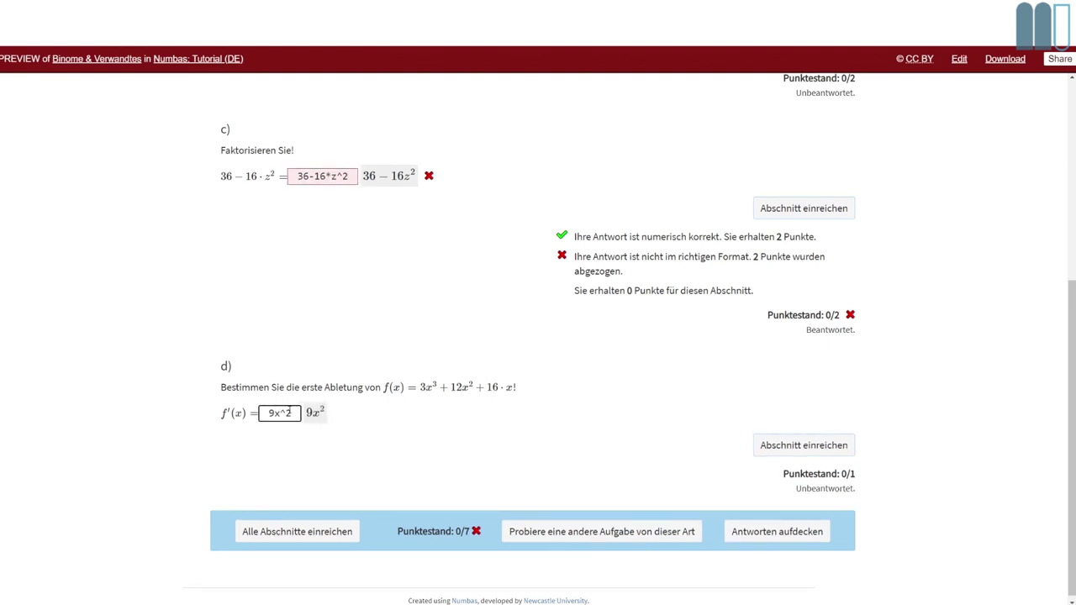
type("+2")
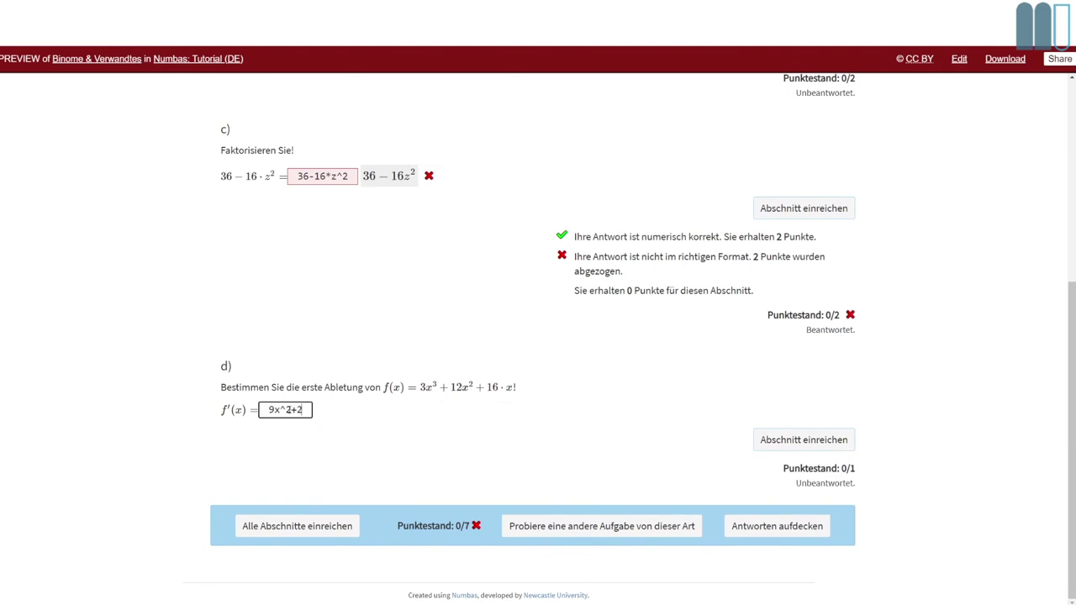
type("4x+")
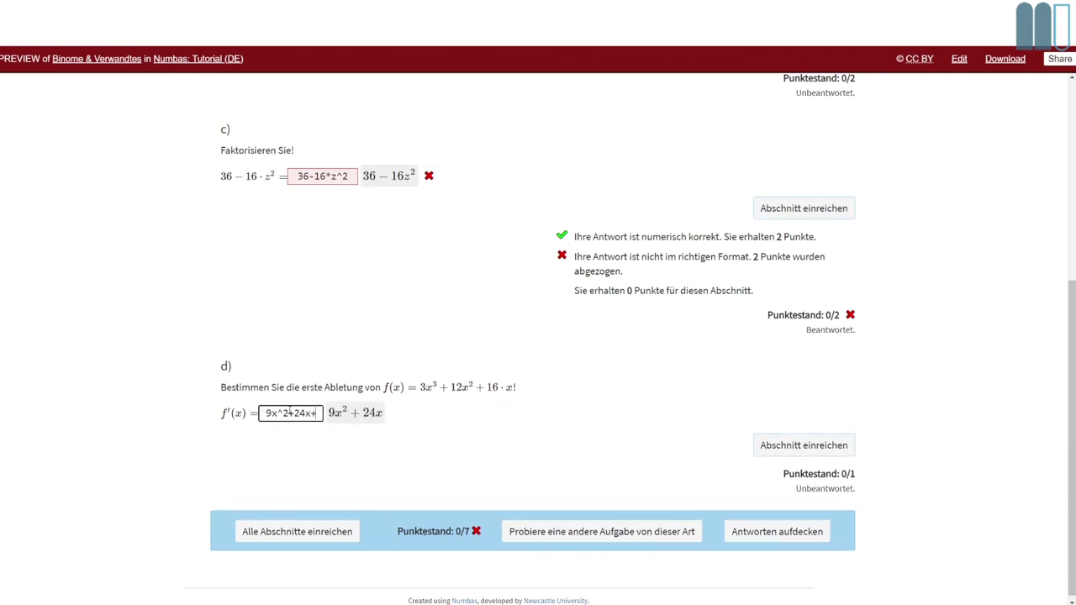
type("16")
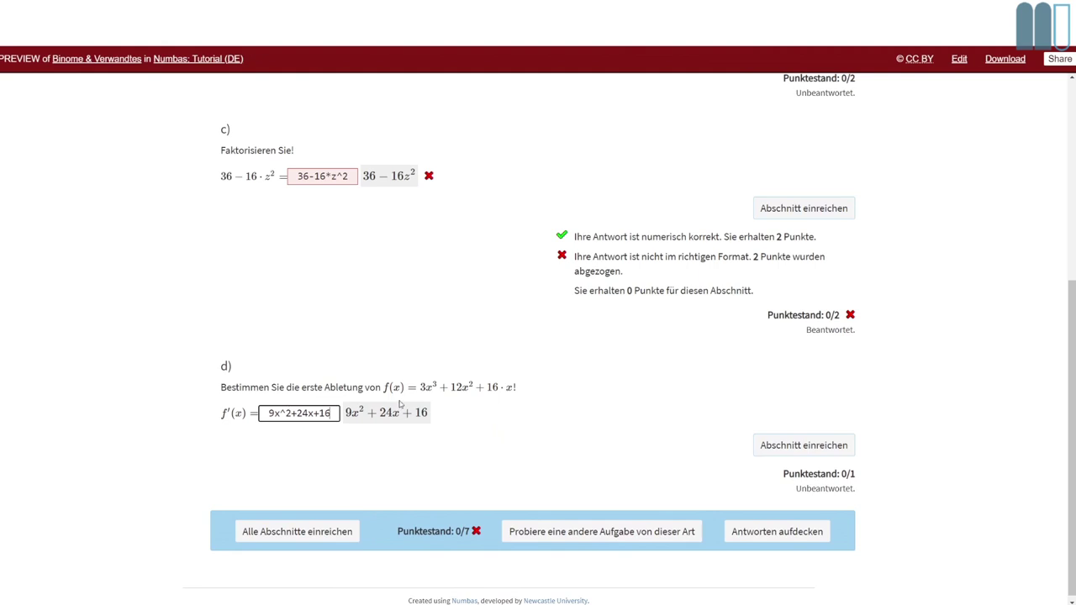
left_click(823, 450)
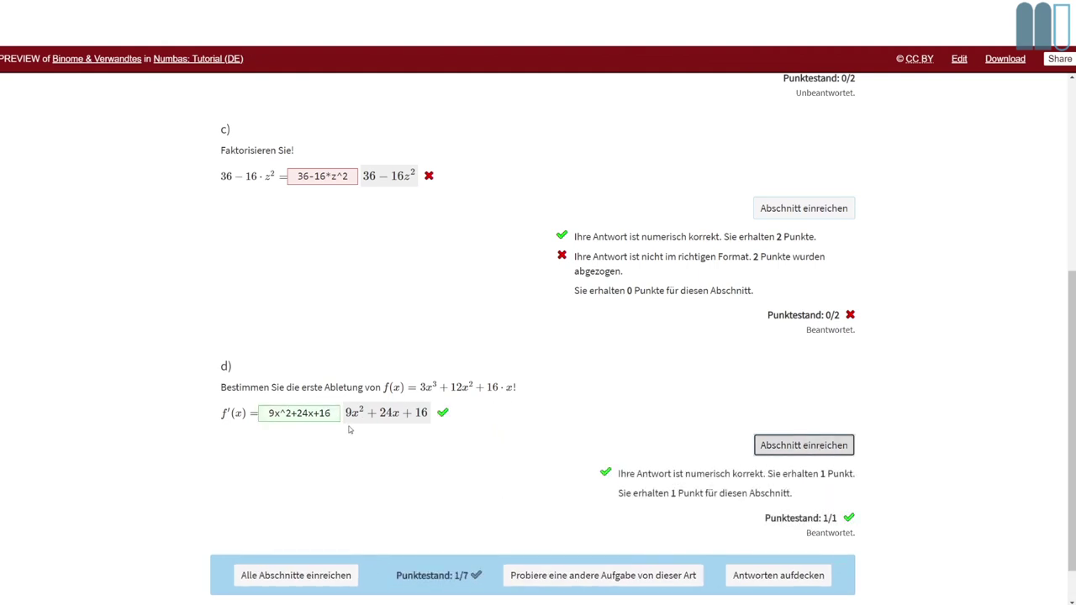
Step: Replace the derivative answer in part d) with the factorised form (3x+4)^2 and submit it
left_click(316, 413)
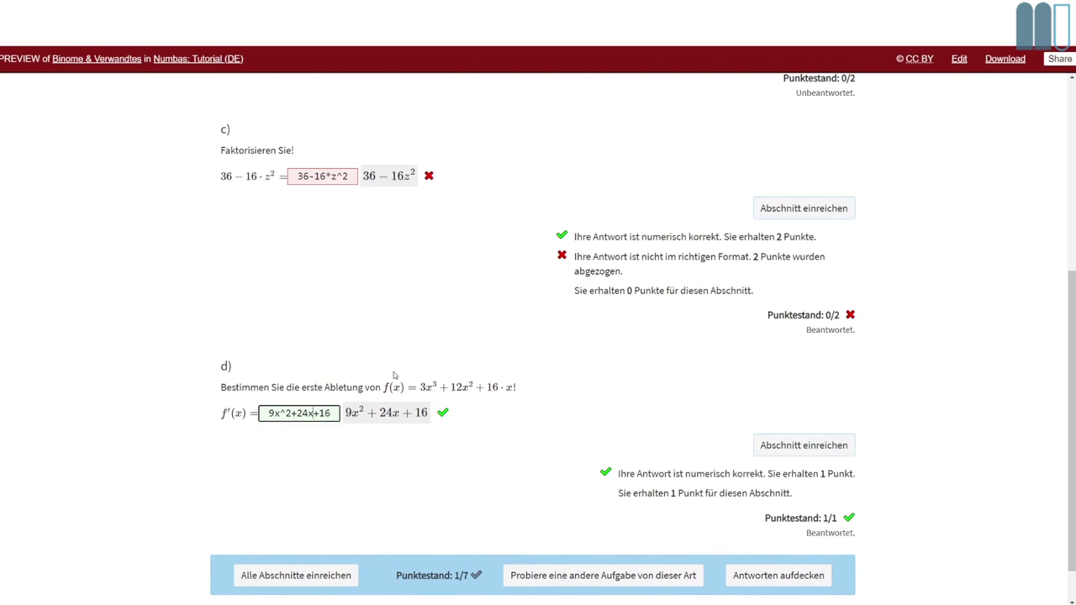
scroll(389, 372, "up", 5)
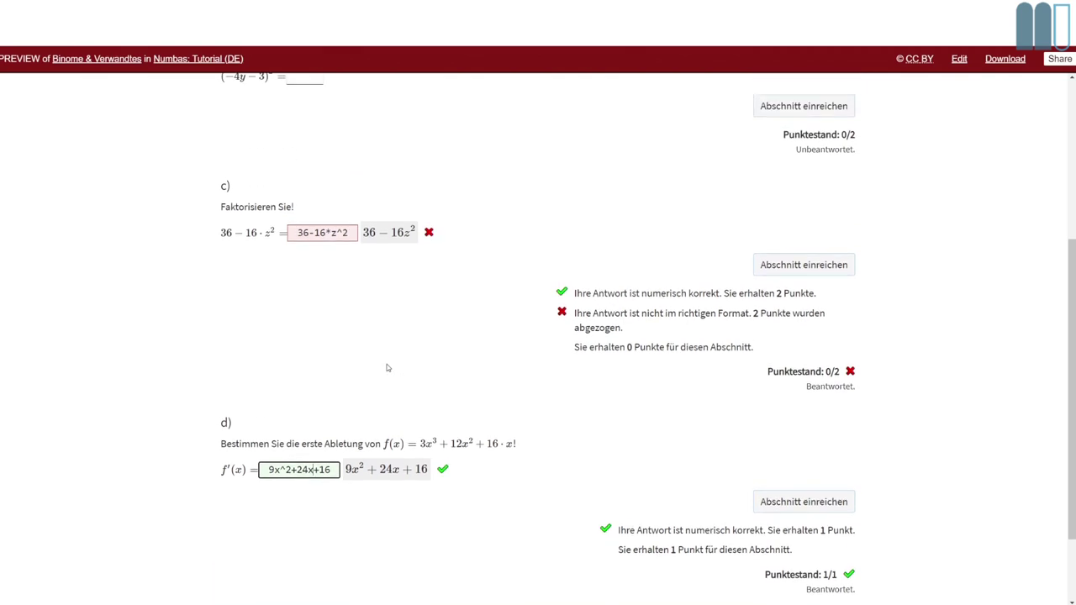
scroll(389, 362, "down", 5)
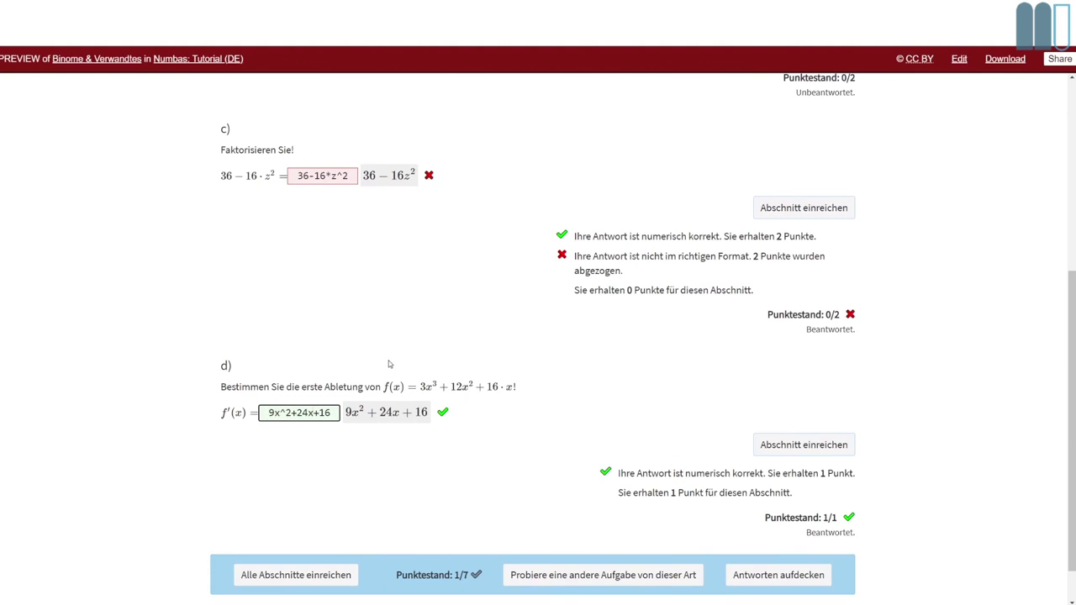
type("(3")
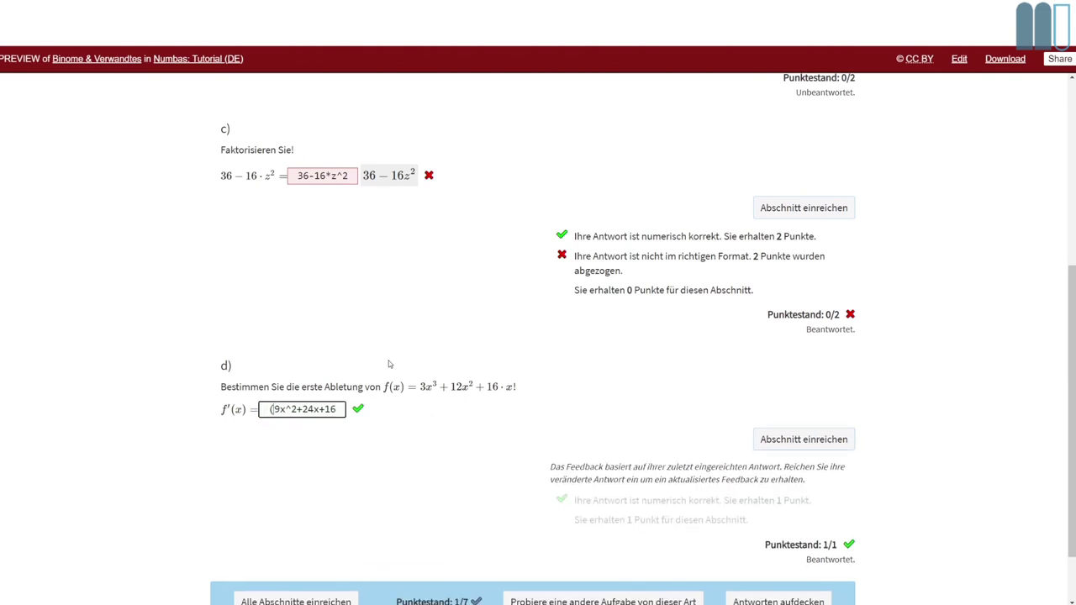
type("x")
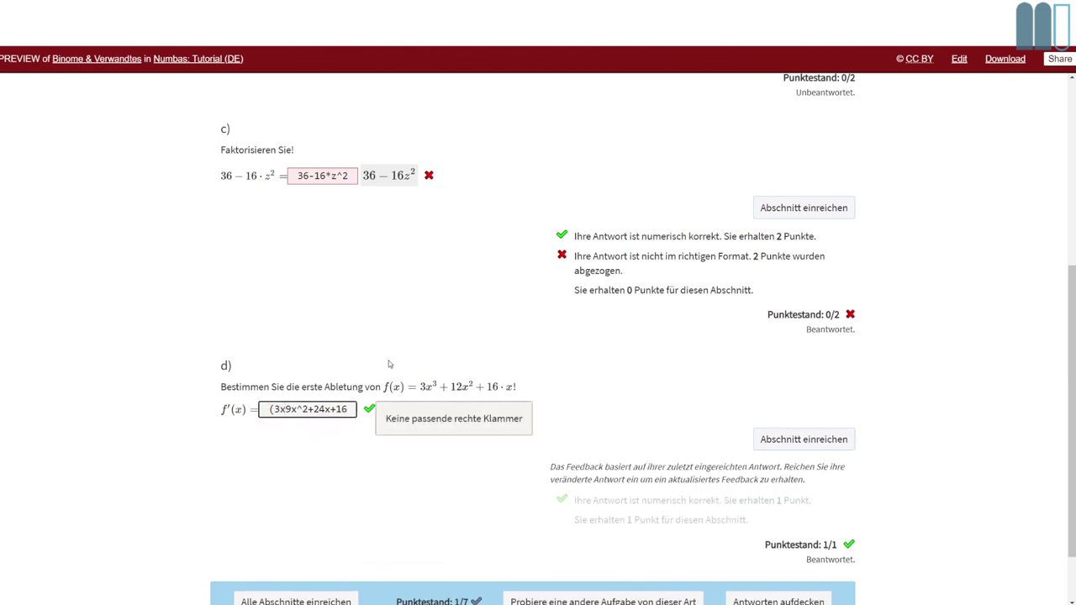
type("+4)")
key("shift+End")
key("Delete")
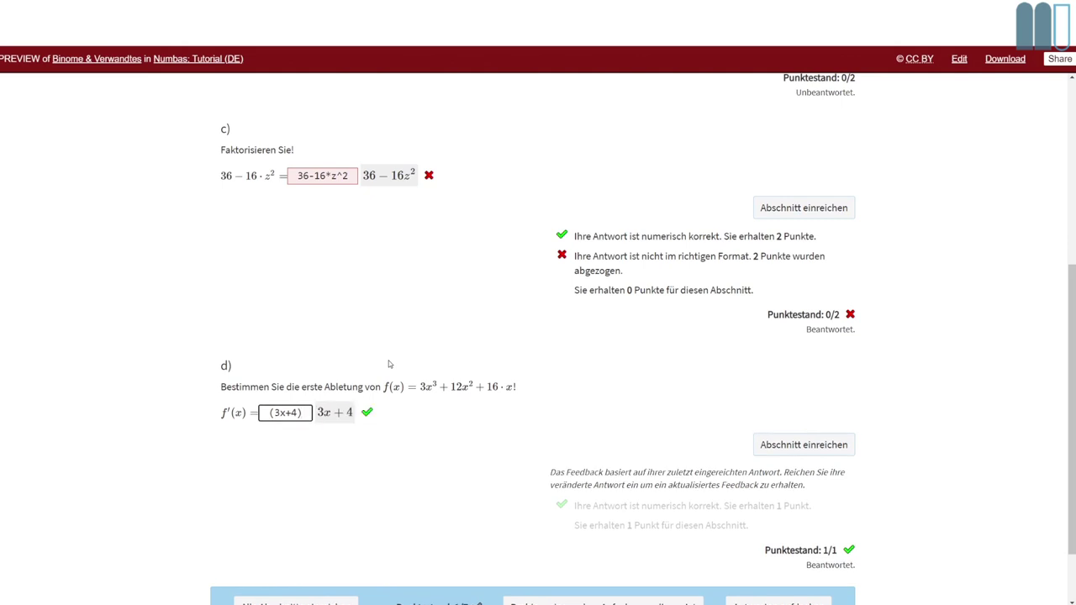
type("^2")
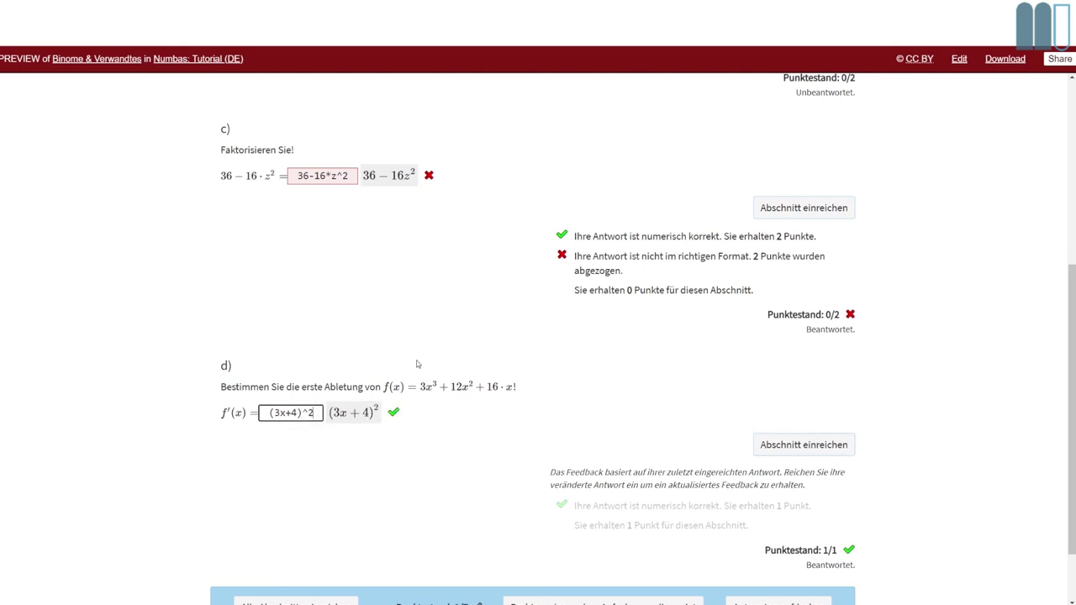
left_click(806, 449)
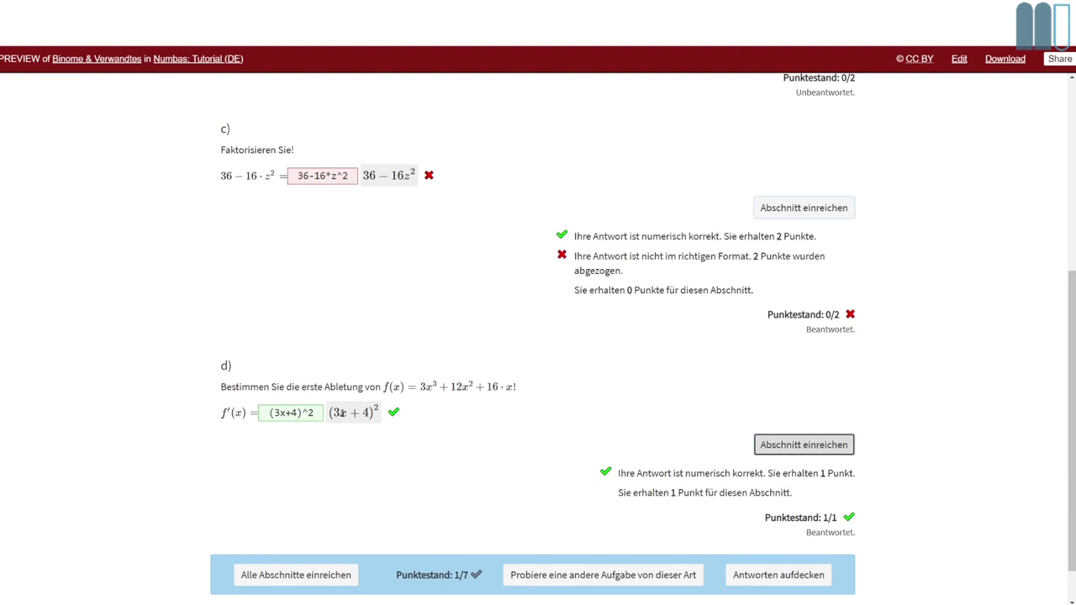
Step: Replace the 4 in part d)'s answer with 2+2 and submit (3x+2+2)^2
left_click(298, 413)
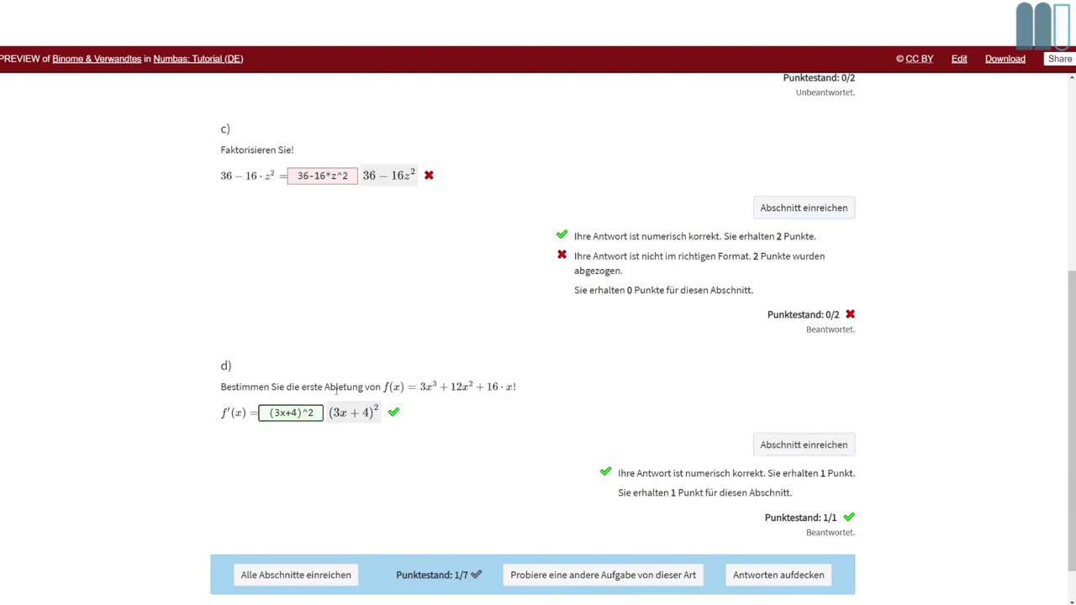
key("BackSpace")
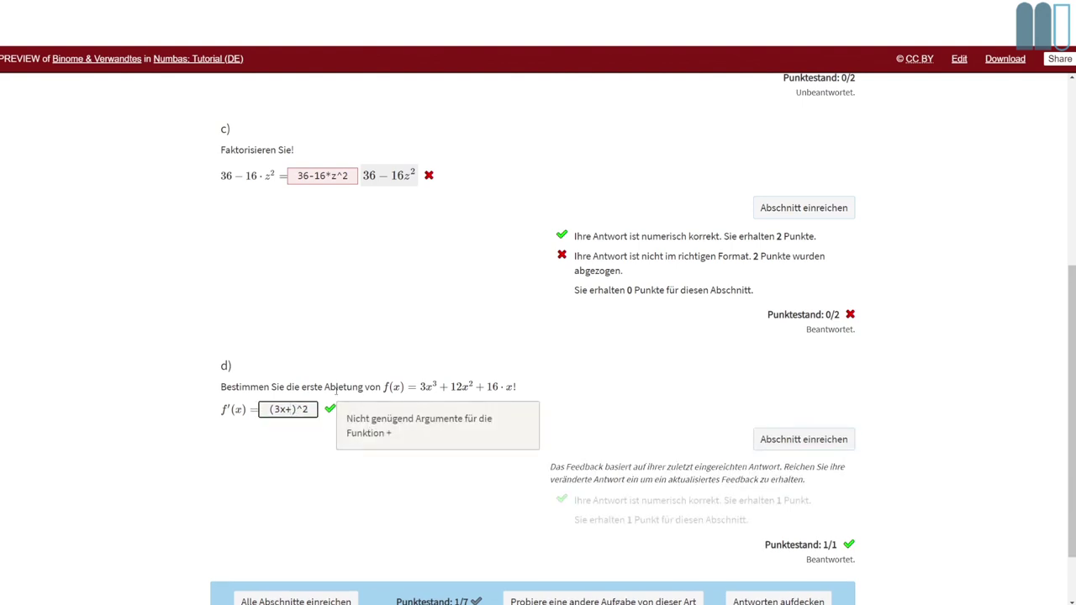
type("2+2")
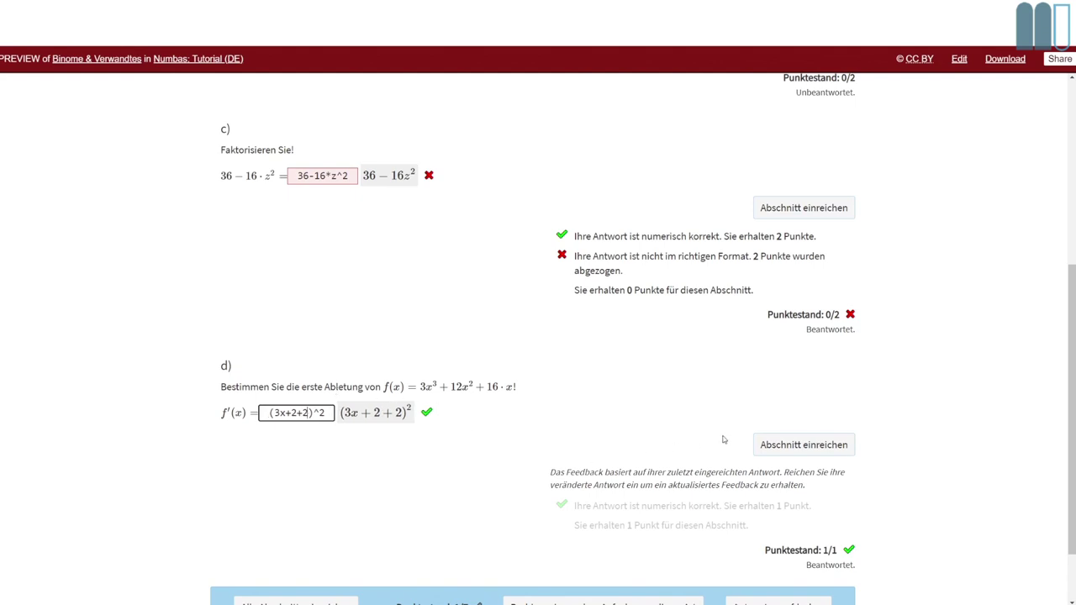
left_click(778, 454)
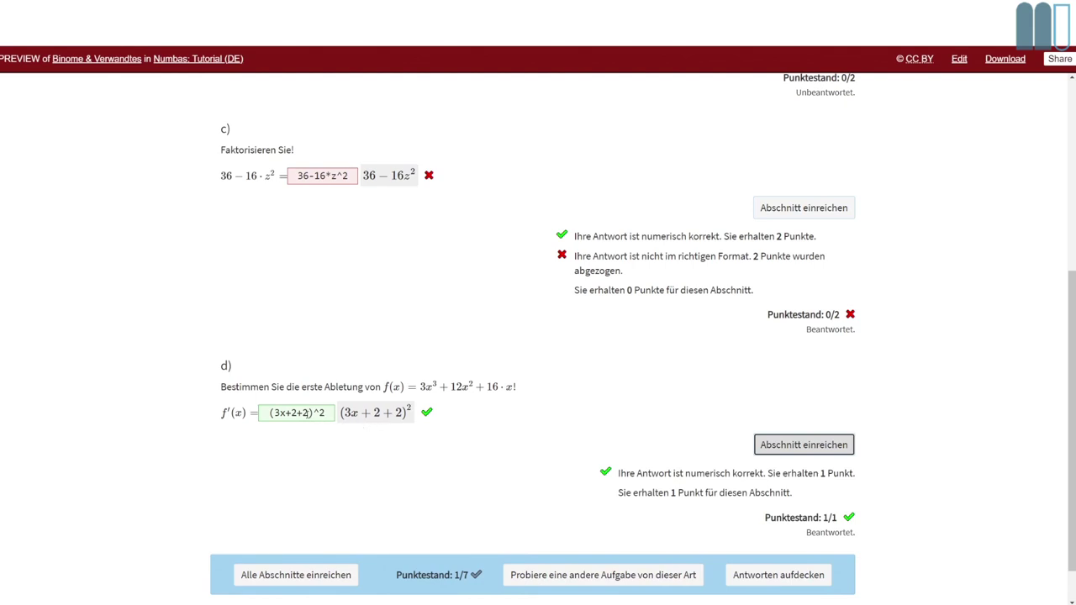
left_click(288, 413)
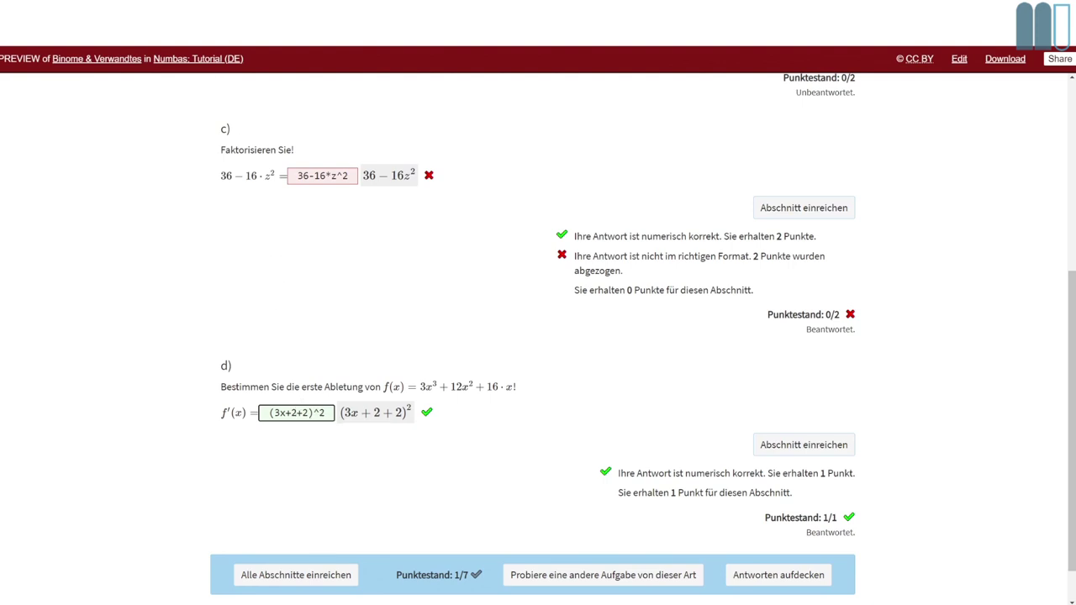
Step: Close the test run and open part d)'s prompt in the question editor to examine the fractionNumbers option and its b^2/3 expression
key("ctrl+w")
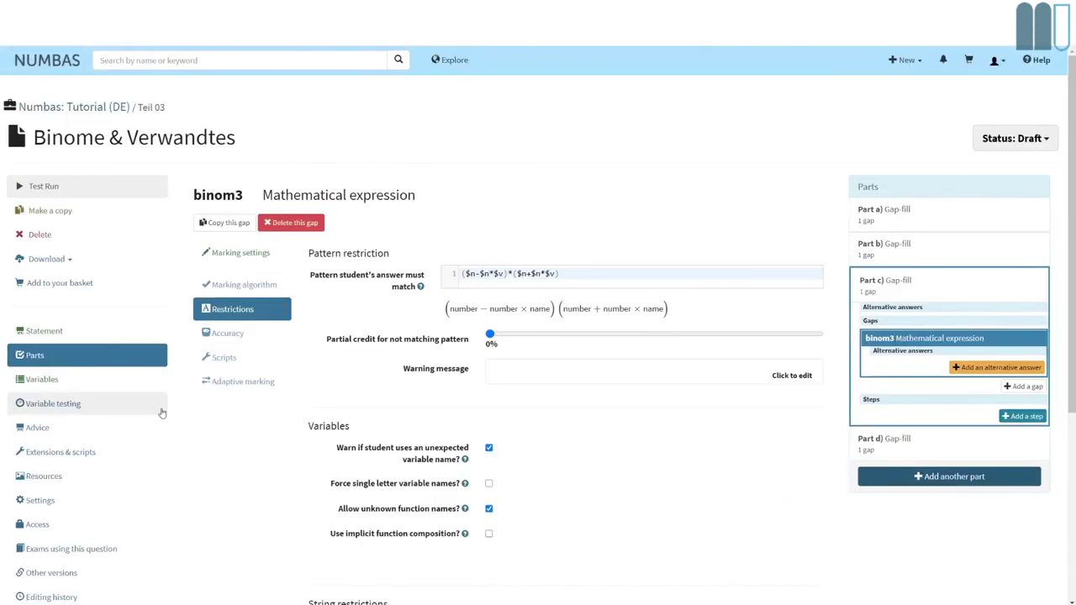
left_click(888, 442)
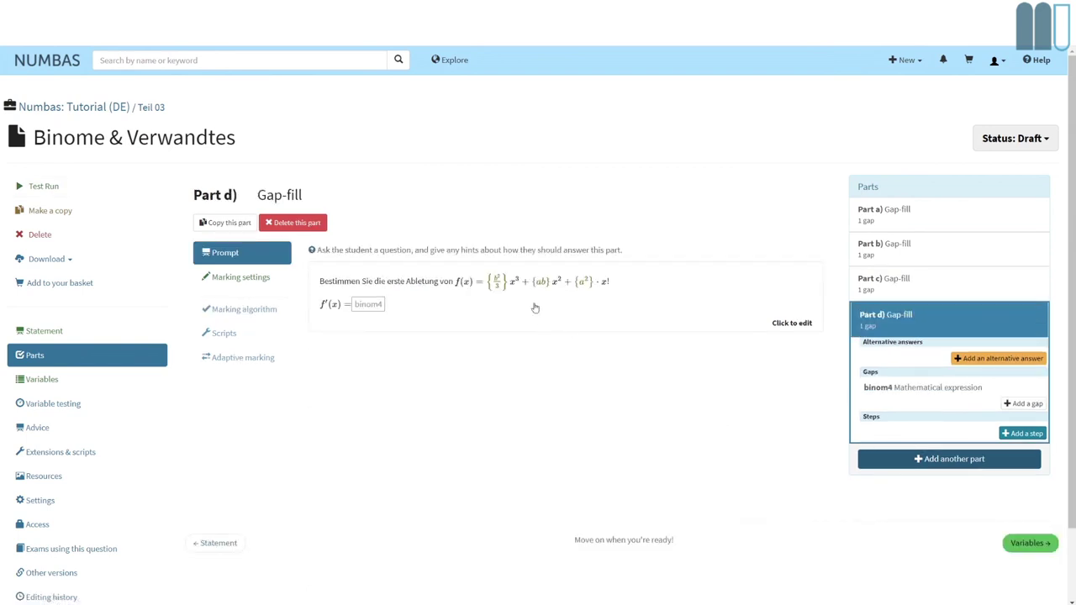
left_click(481, 294)
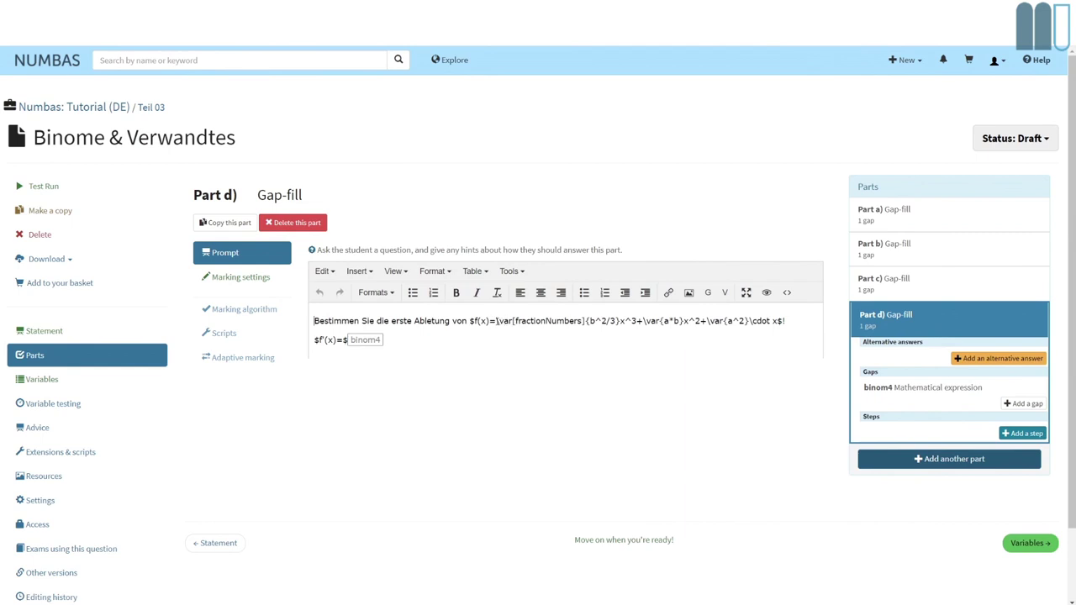
left_click(495, 320)
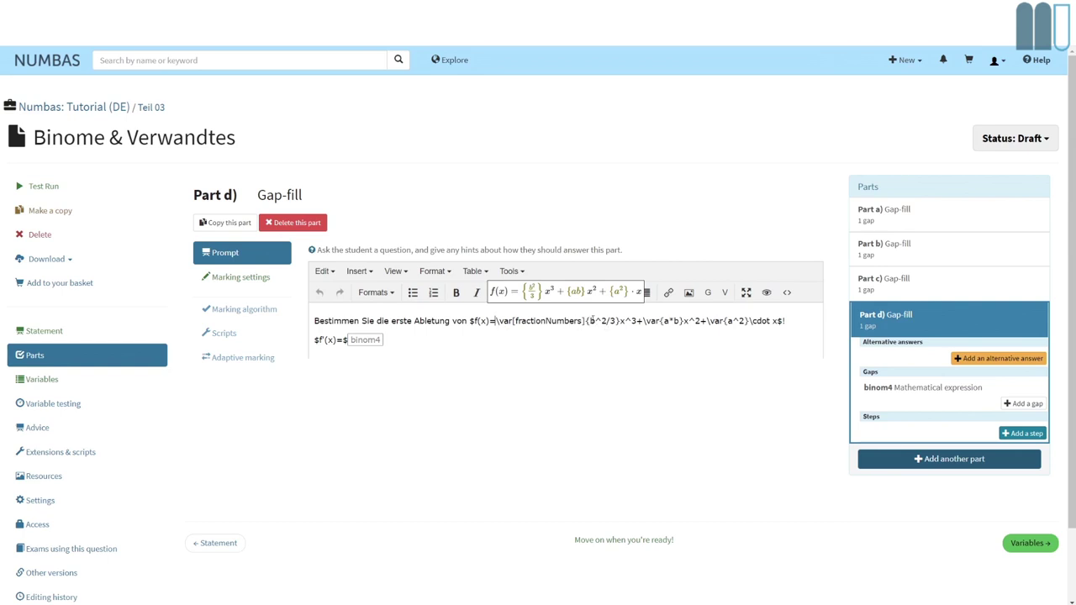
left_click_drag(592, 320, 616, 320)
left_click_drag(513, 322, 586, 322)
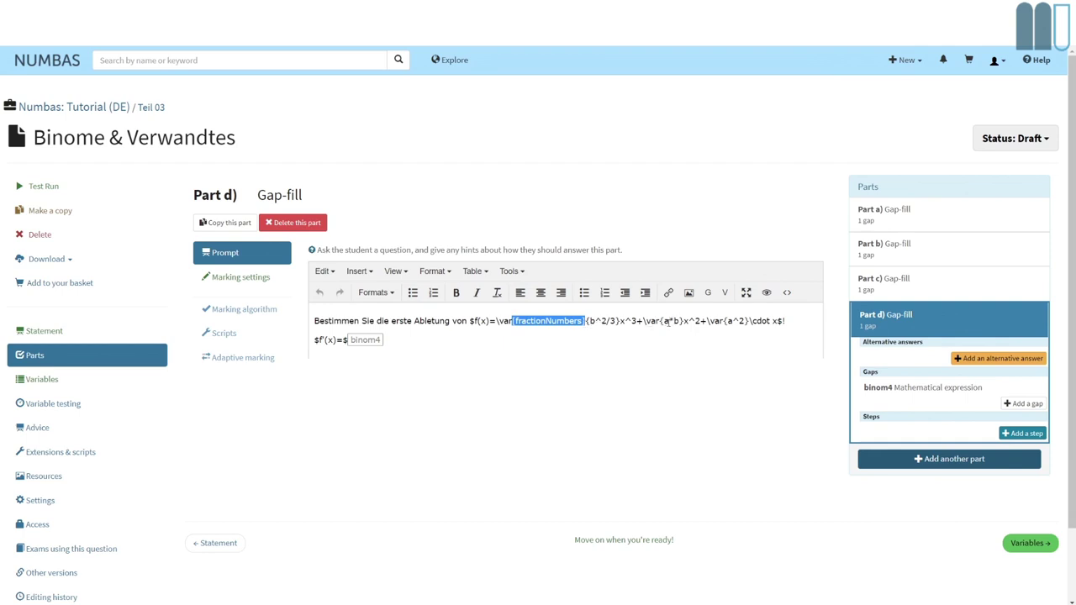
Step: Split the x^2 coefficient in part d)'s prompt into two separate variables, \var{a}*\var{b}
left_click(670, 321)
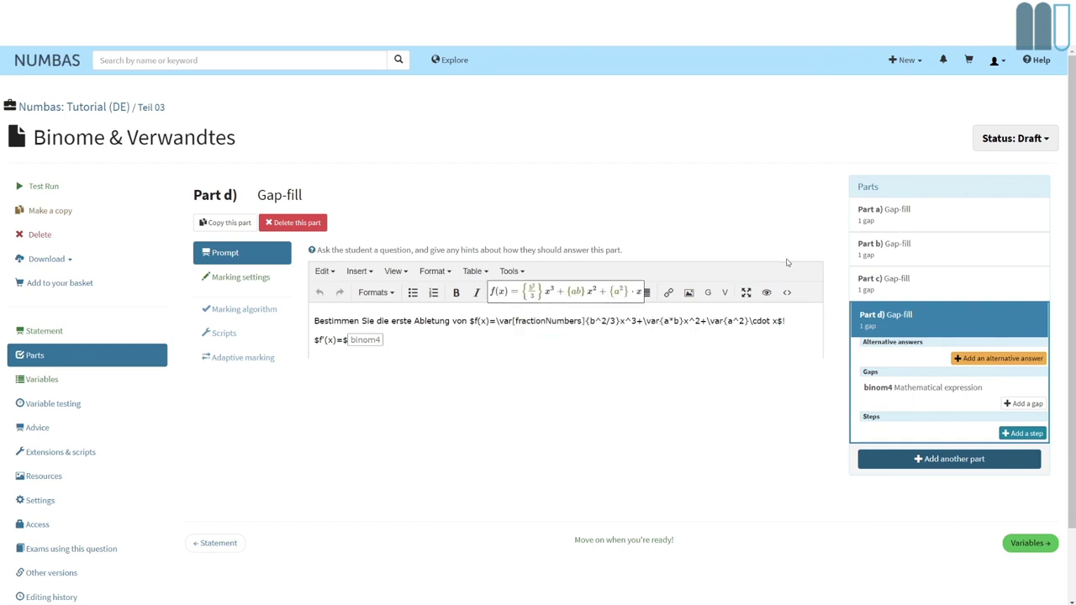
type("}")
key("Right")
type("\\")
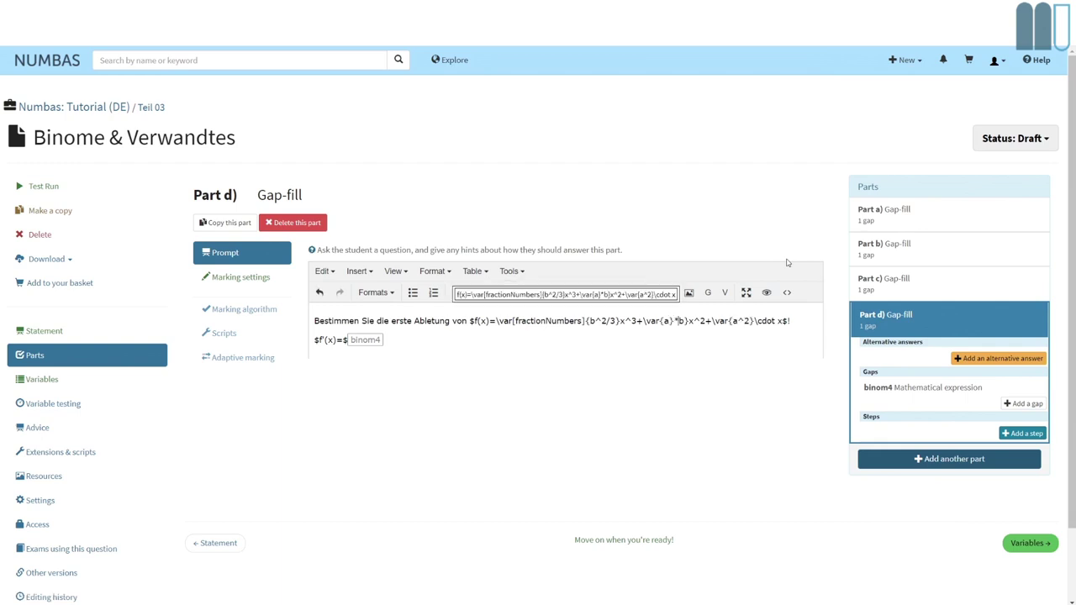
type("var")
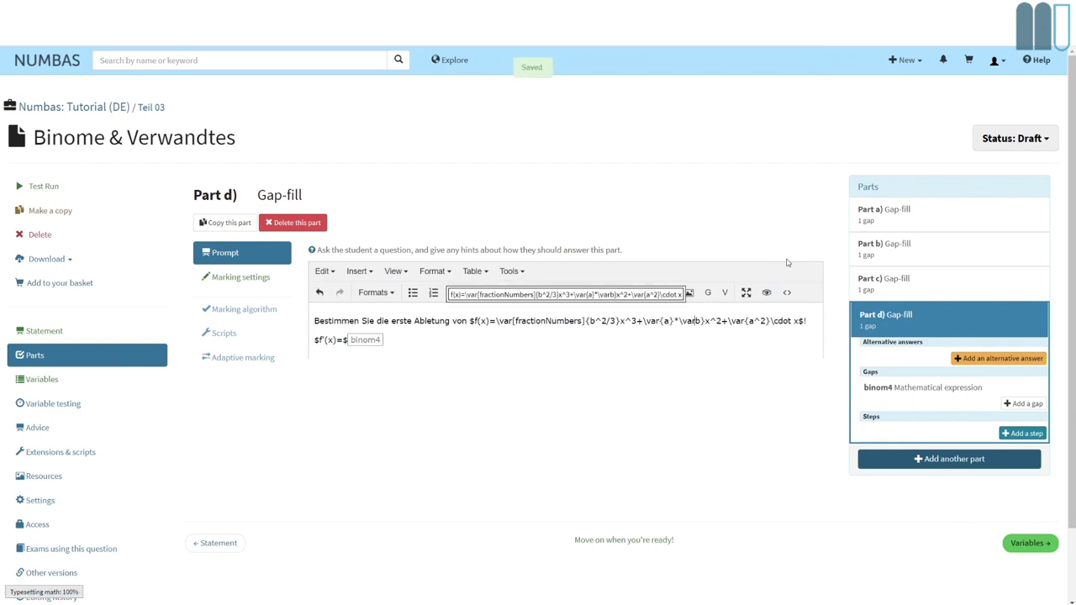
type("{")
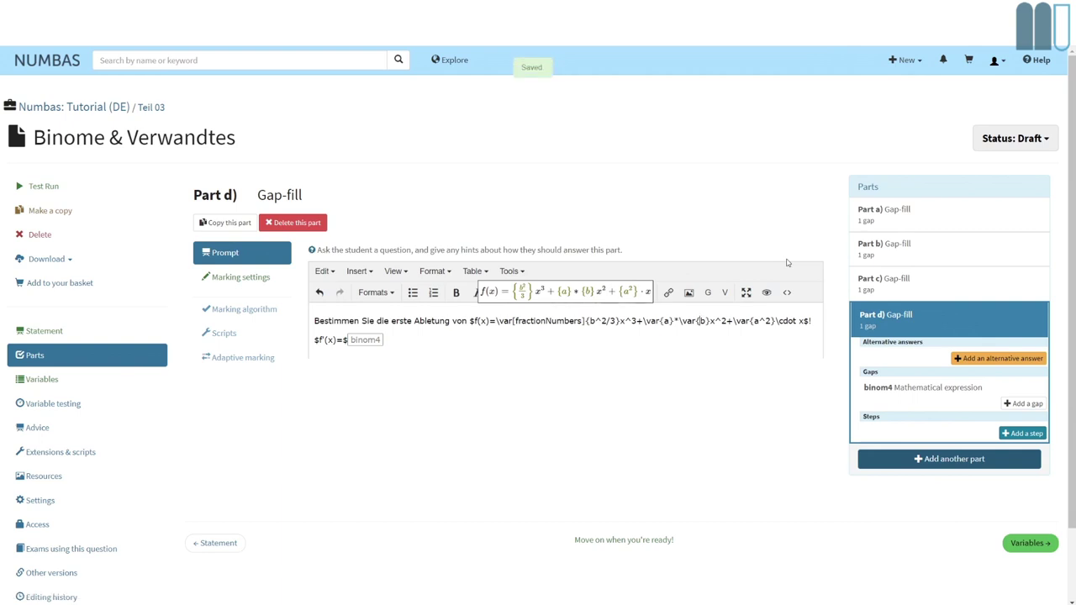
Step: Restore the x^2 coefficient in part d)'s prompt to the single expression \var{a*b}
key("Left")
key("Left")
key("Left")
key("shift+Left")
key("shift+Left")
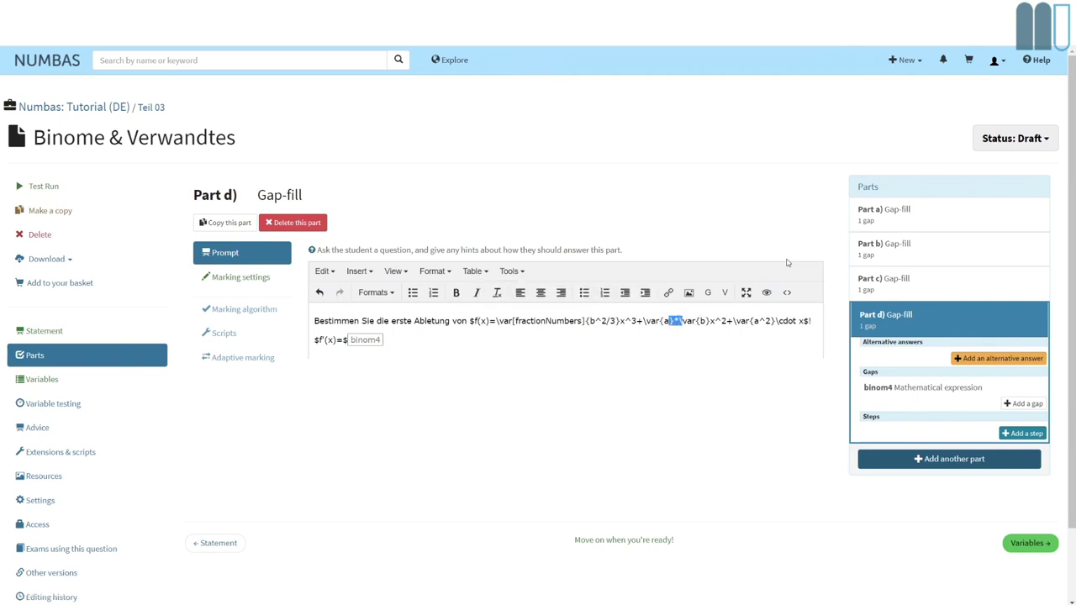
key("shift+Right")
type("*")
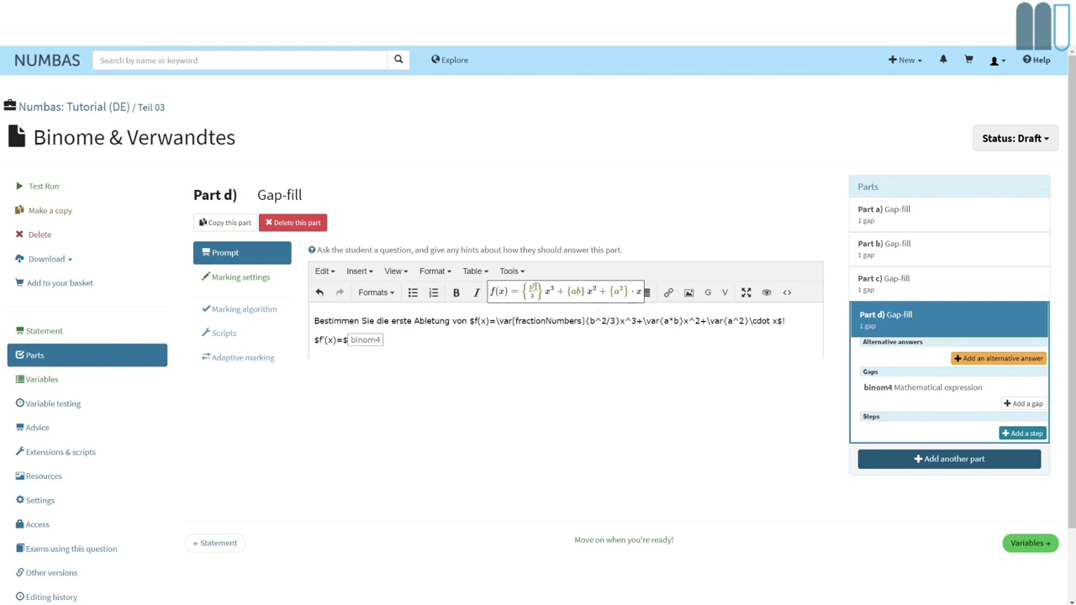
Step: Preview part d)'s prompt with generated variable values, and check the binom4 gap's correct answer and restrictions
left_click(402, 272)
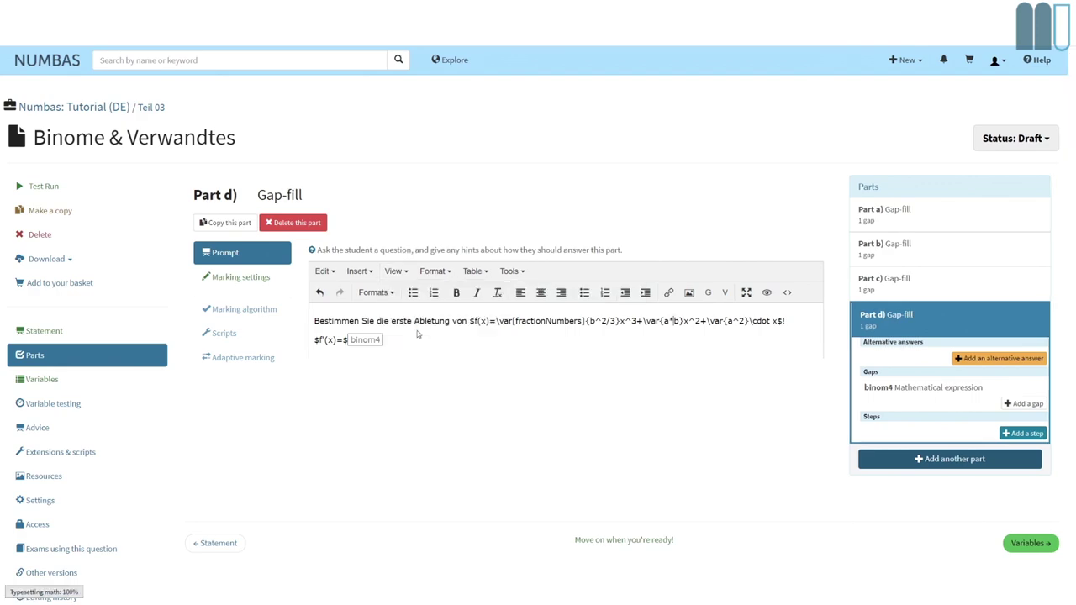
left_click(414, 335)
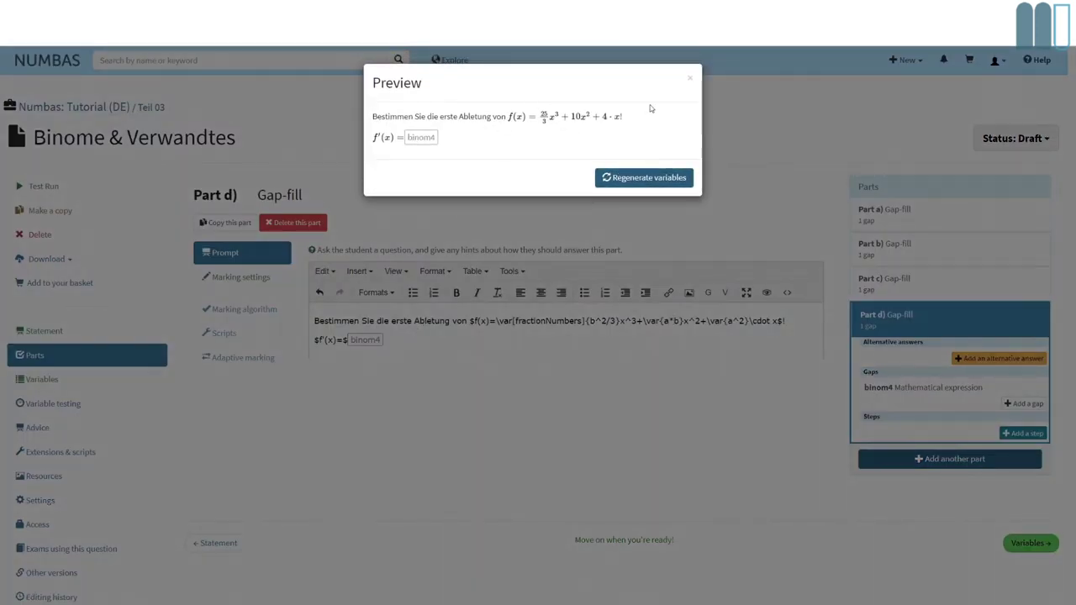
left_click(689, 78)
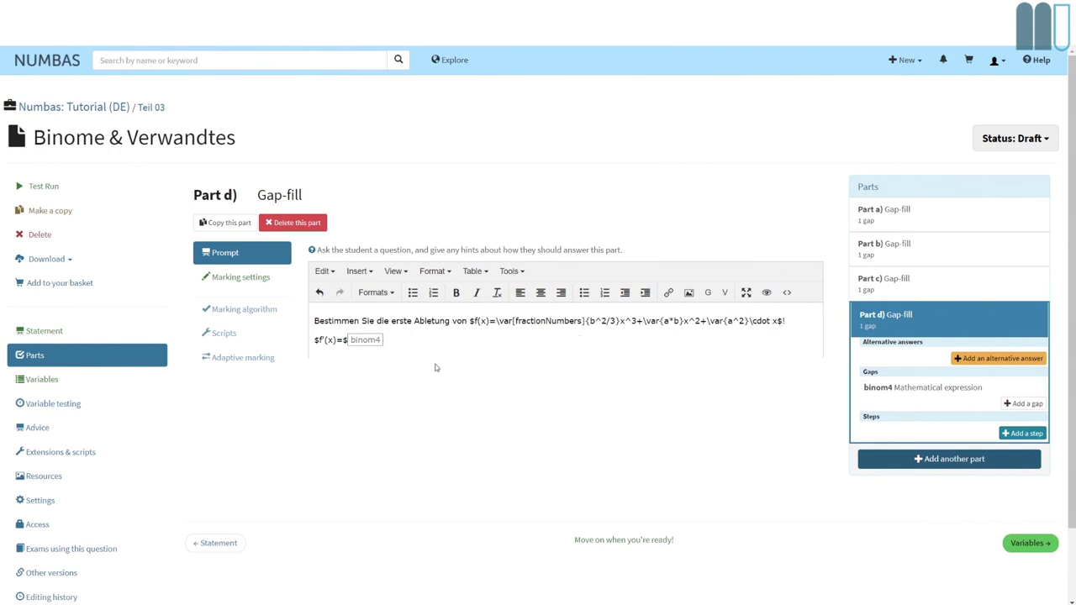
left_click(916, 393)
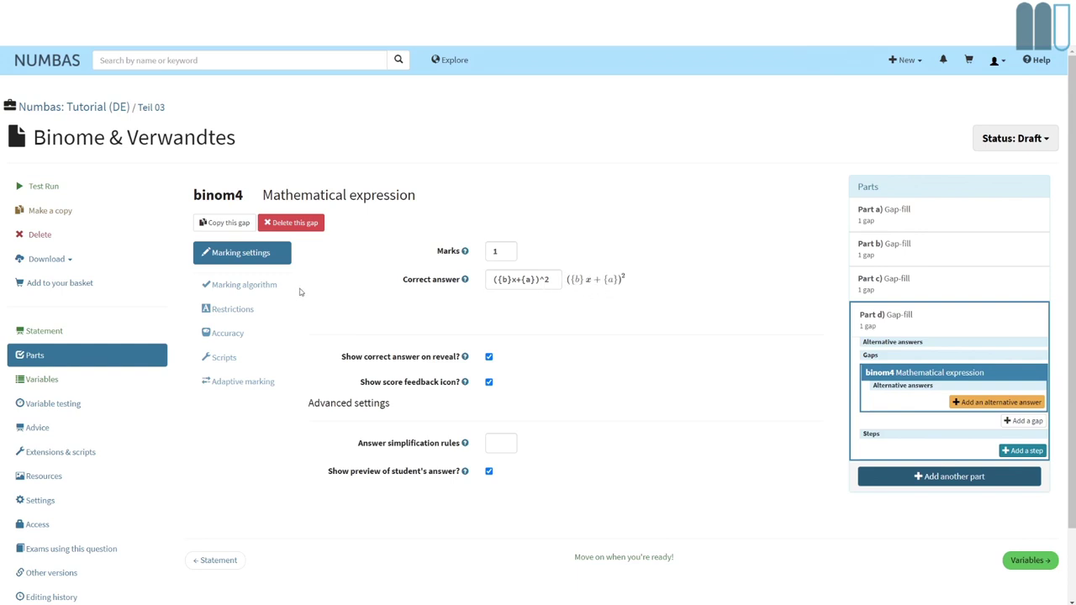
left_click(249, 310)
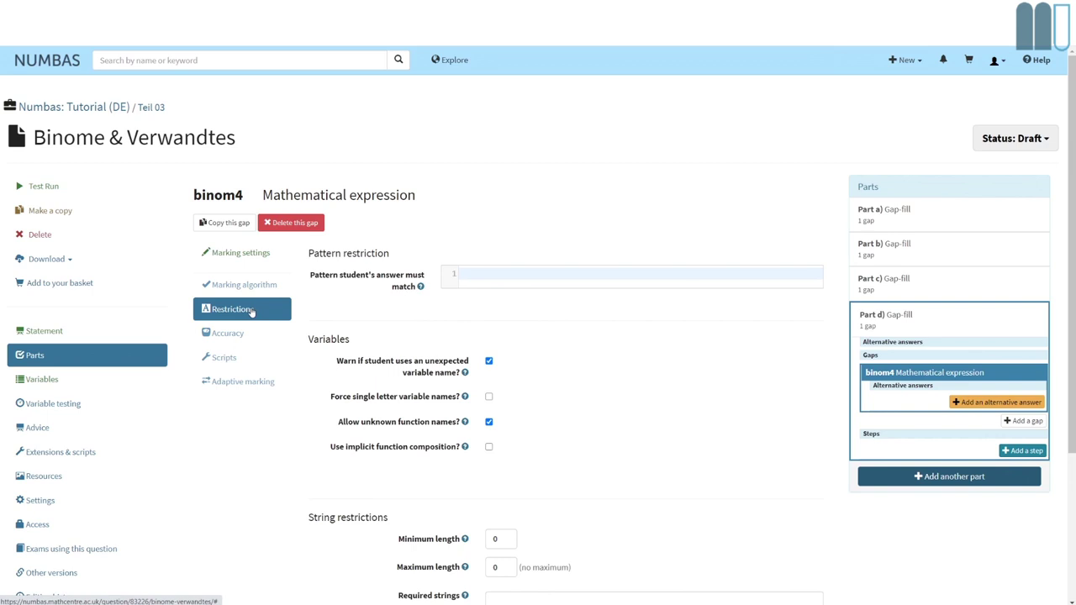
Step: Start a new test run of the question and look over its parts a) to d)
left_click(84, 188)
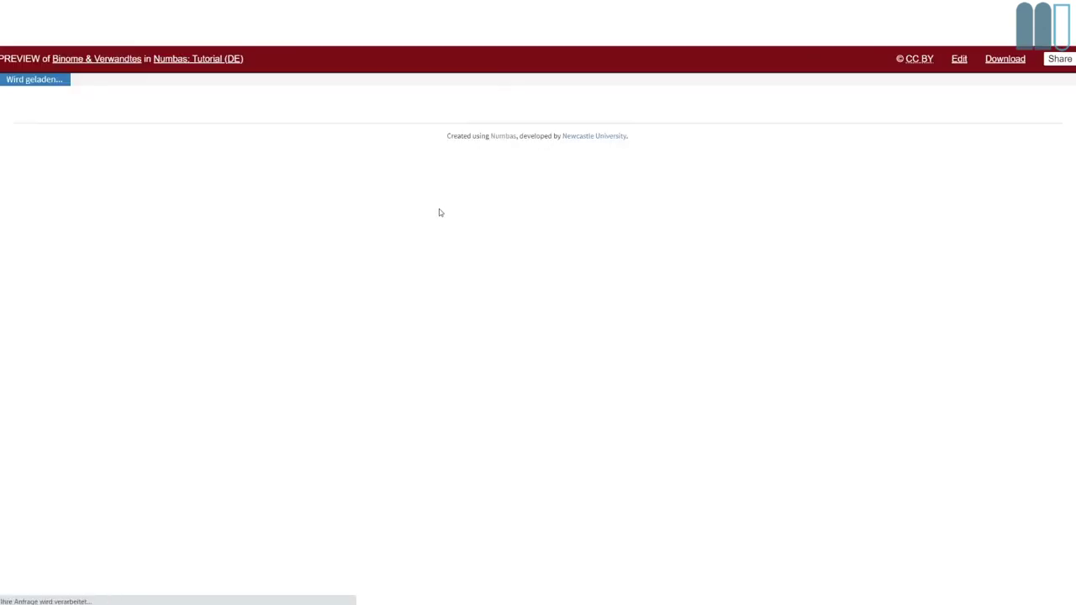
scroll(421, 221, "down", 2)
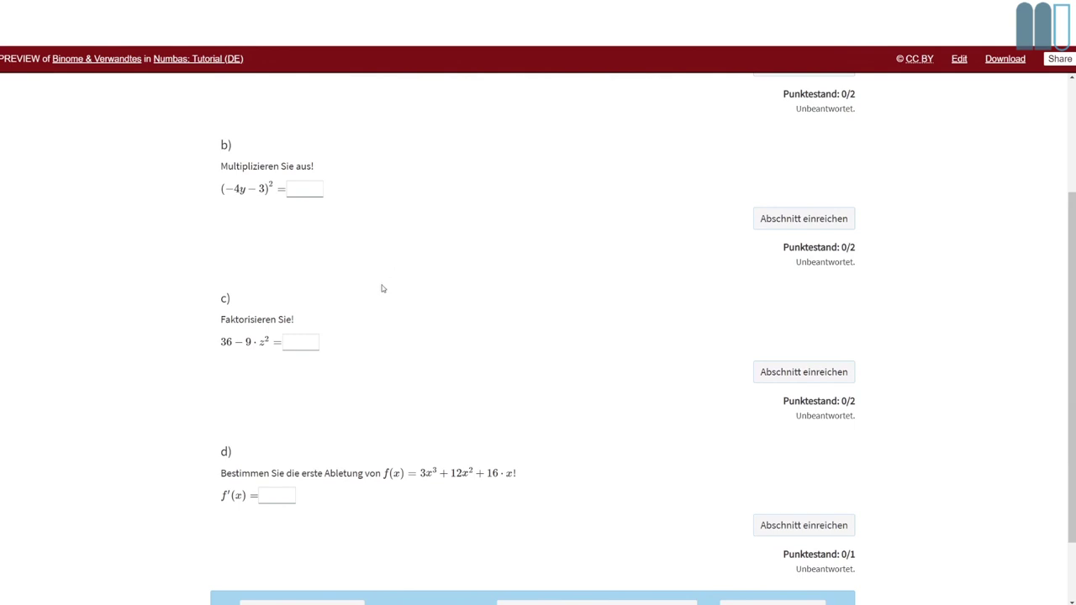
scroll(382, 288, "up", 2)
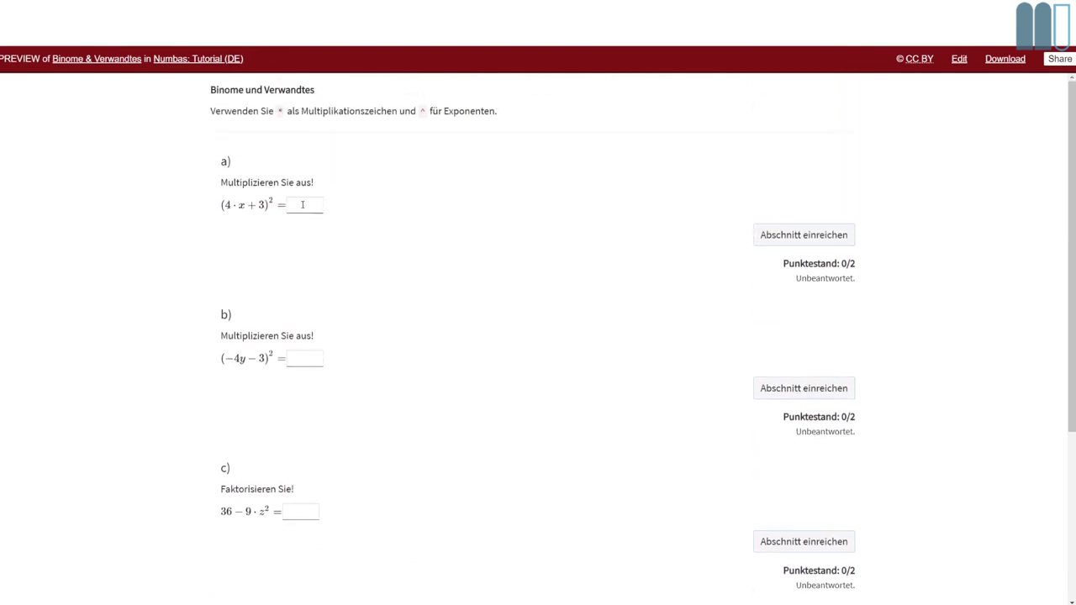